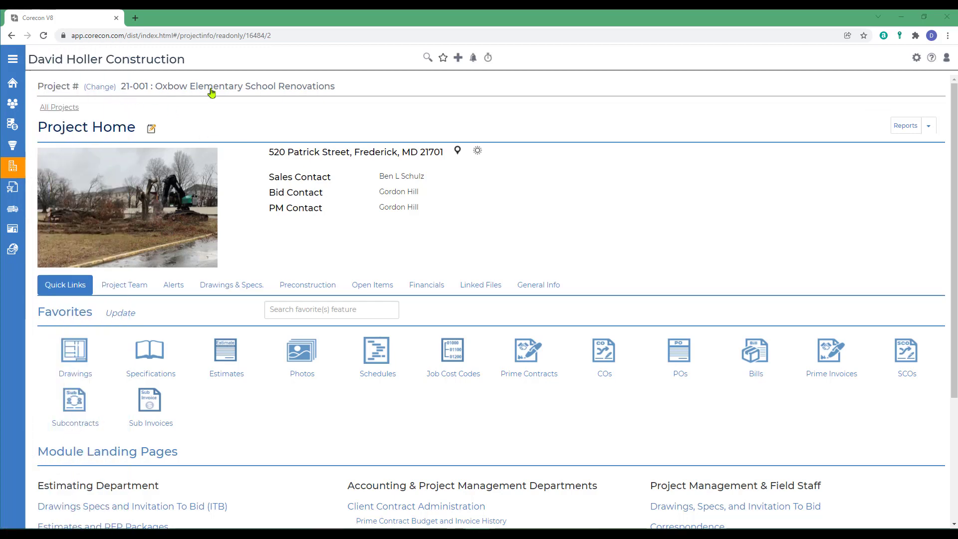
# - Open the project's Scheduling page and review the schedules already listed there
pyautogui.scroll(-3, 585, 407)
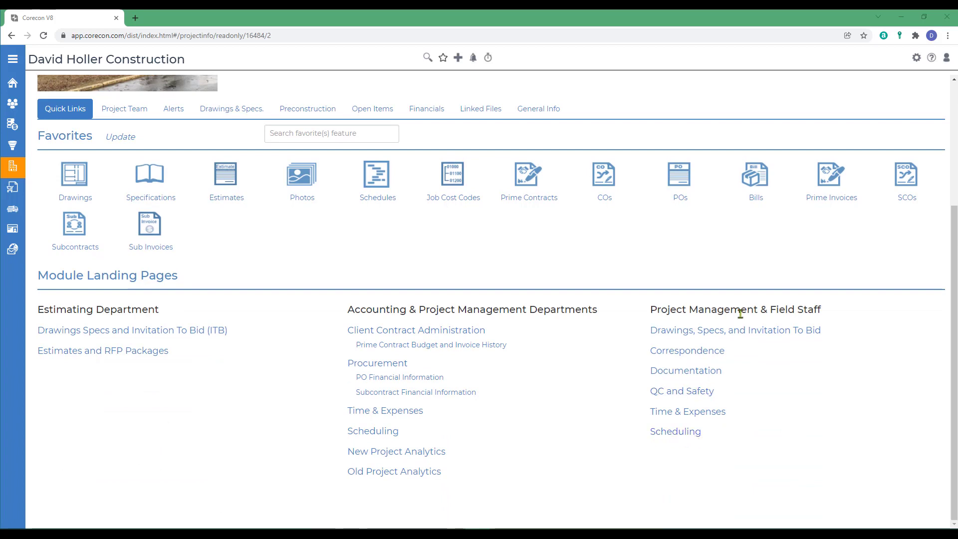
pyautogui.click(675, 433)
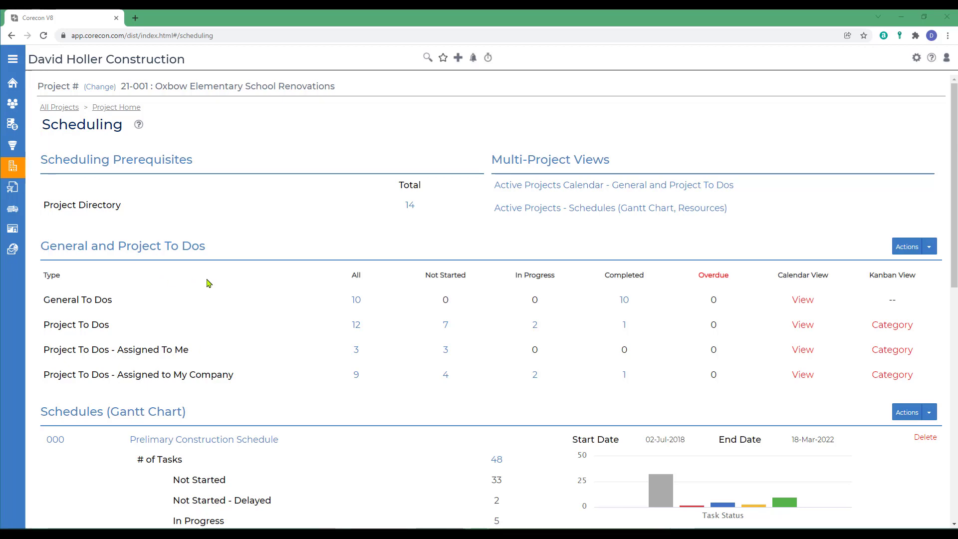
pyautogui.scroll(-1, 188, 327)
pyautogui.scroll(-8, 188, 326)
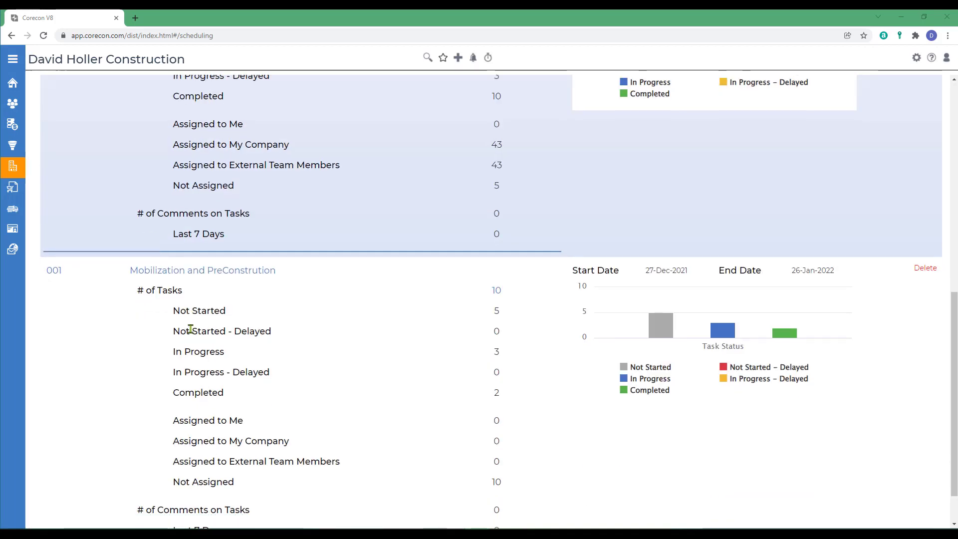
pyautogui.scroll(5, 190, 328)
pyautogui.scroll(-5, 190, 328)
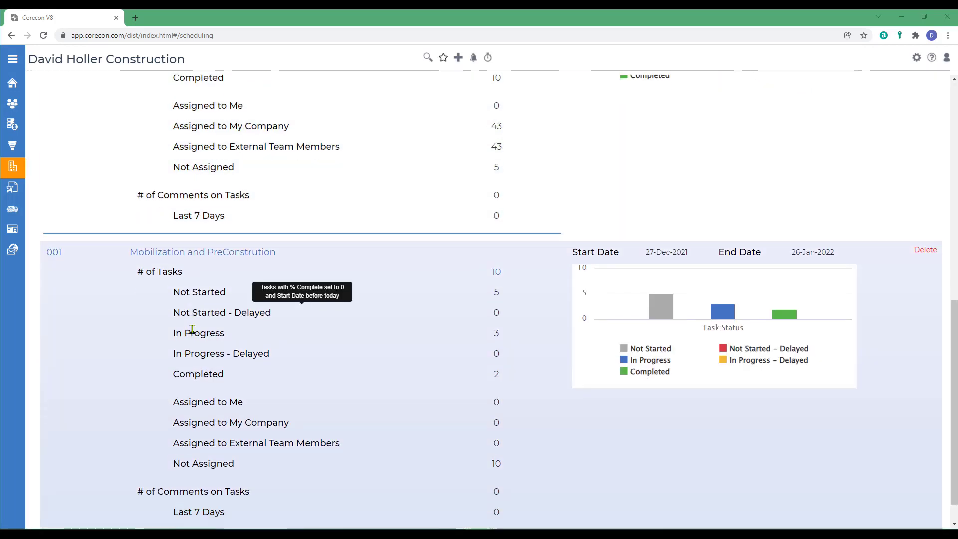
pyautogui.scroll(4, 192, 330)
pyautogui.scroll(5, 192, 329)
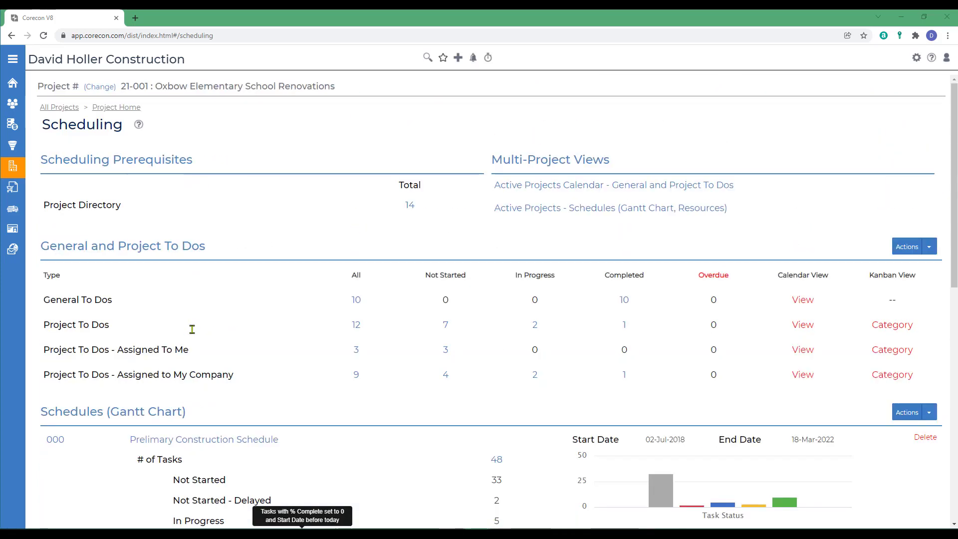
# - Start copying a schedule for this project, choosing schedule 001 of project 21-907 as the source
pyautogui.scroll(-2, 238, 415)
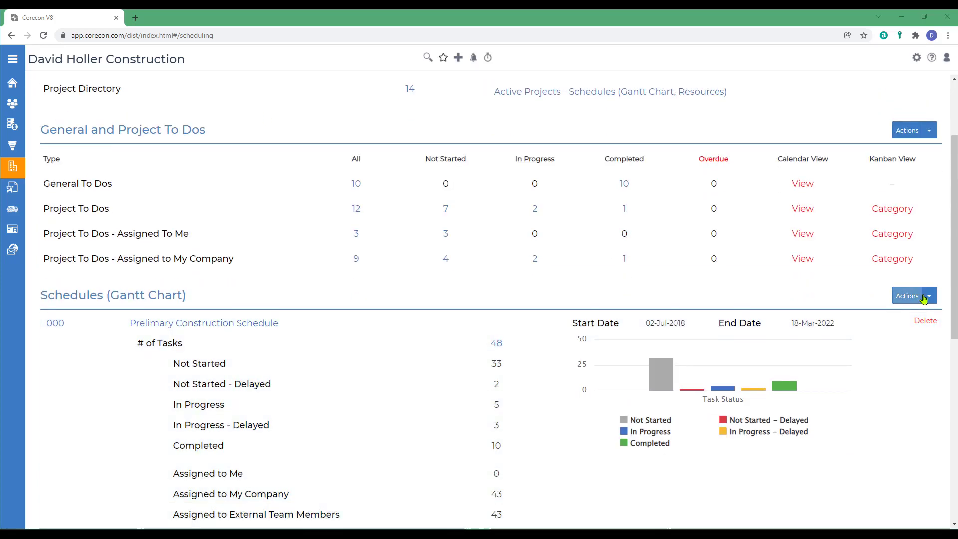
pyautogui.scroll(-2, 932, 300)
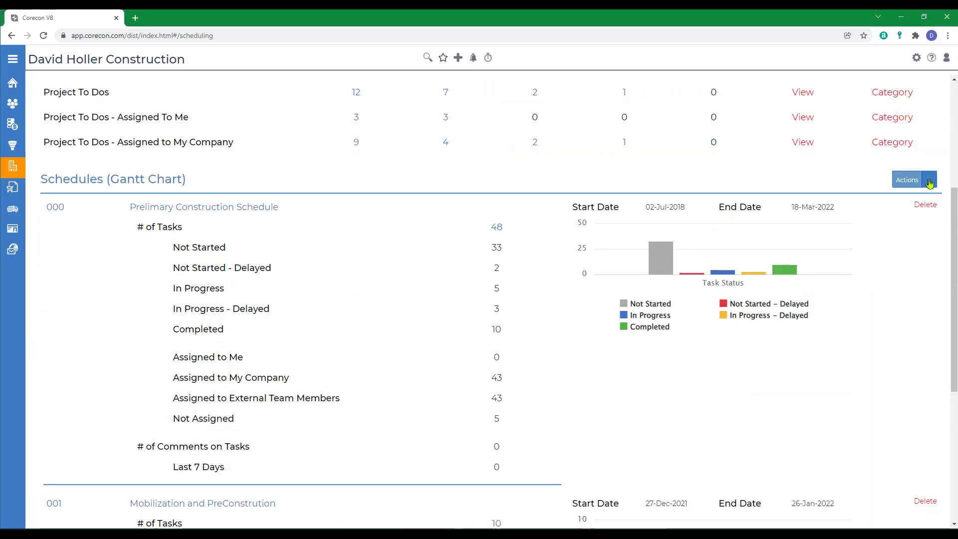
pyautogui.click(928, 178)
pyautogui.click(909, 215)
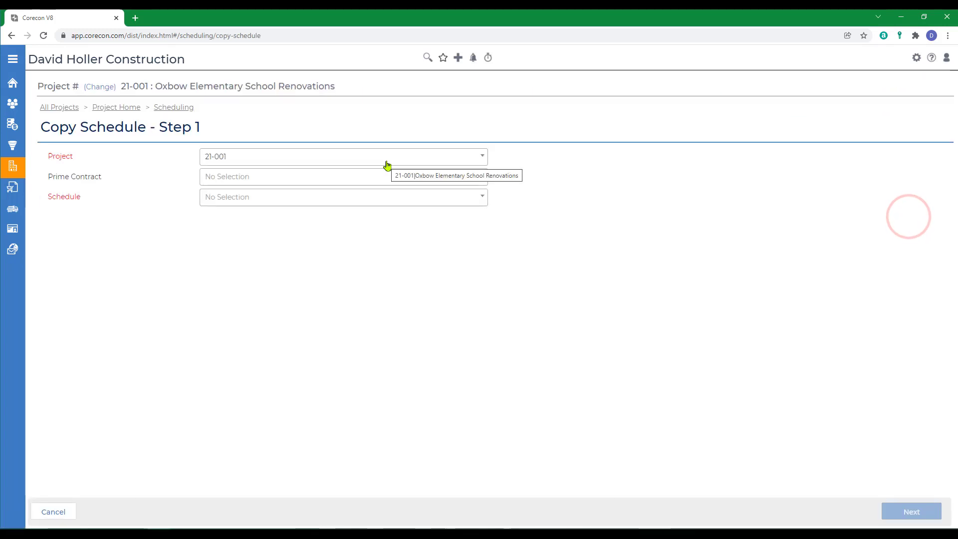
pyautogui.click(388, 159)
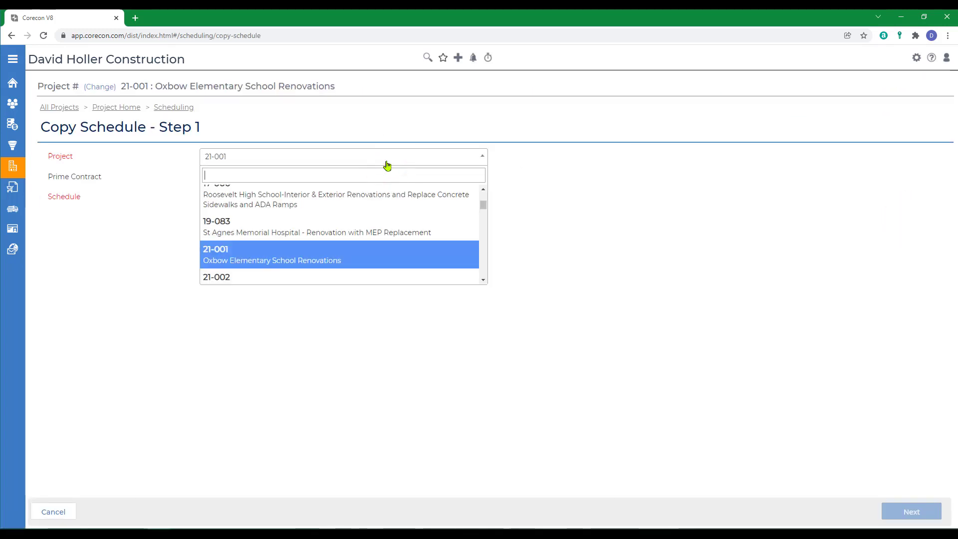
pyautogui.write('21-907')
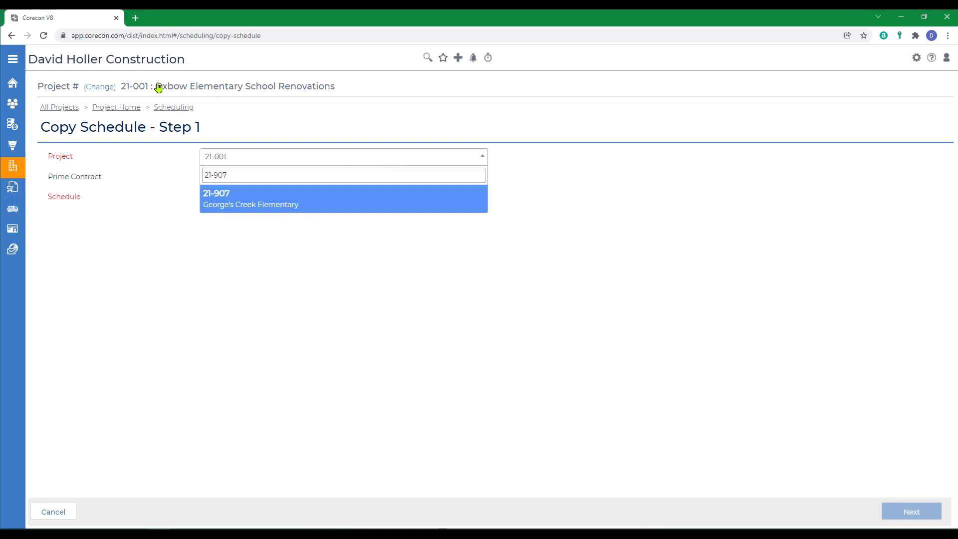
pyautogui.click(227, 205)
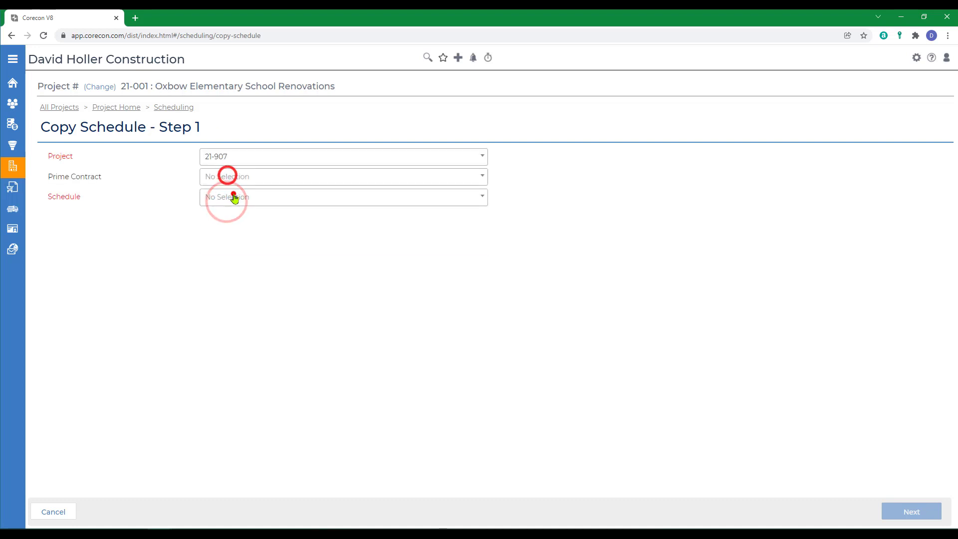
pyautogui.click(233, 197)
pyautogui.click(211, 247)
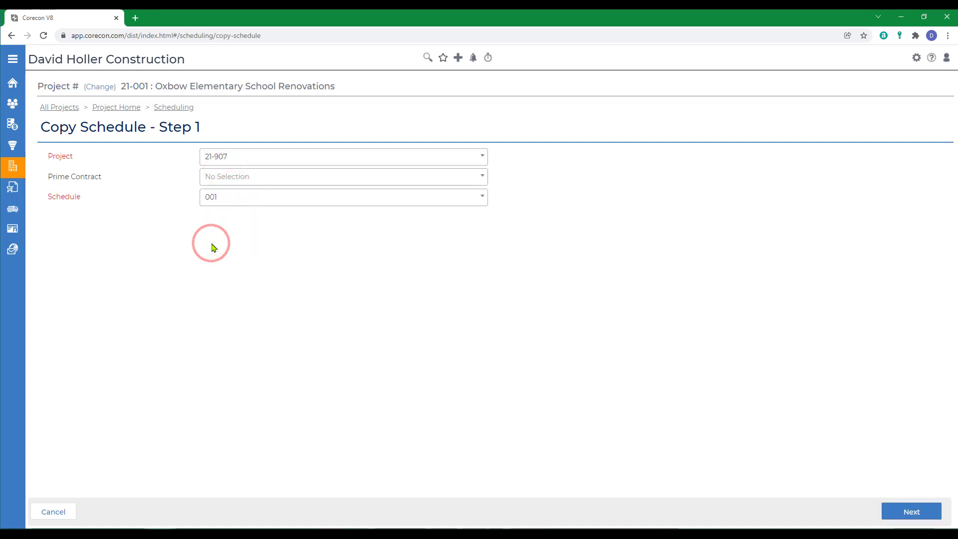
pyautogui.click(909, 513)
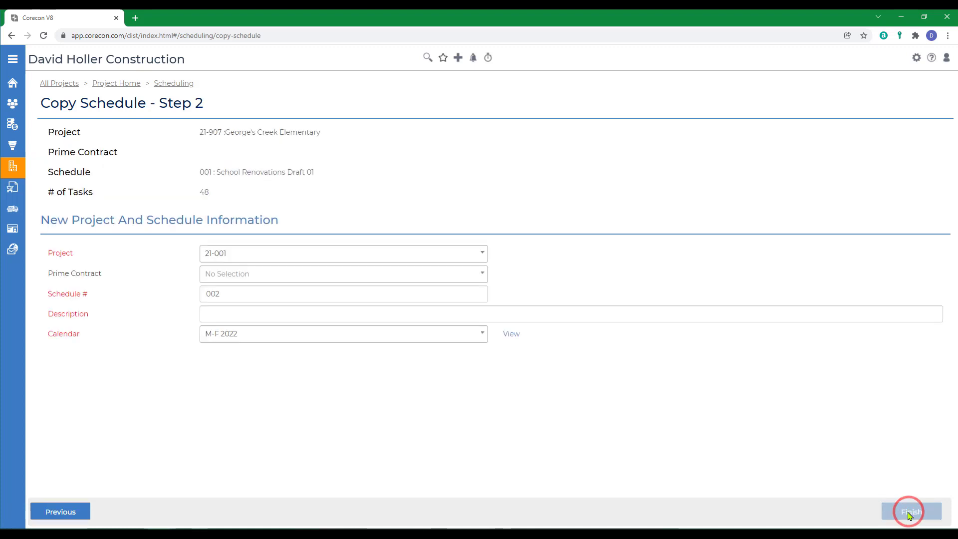
# - Create the schedule copy with prime contract 001, description "New School Construction (Copy from 21-907)" and calendar M-F 2022
pyautogui.click(252, 278)
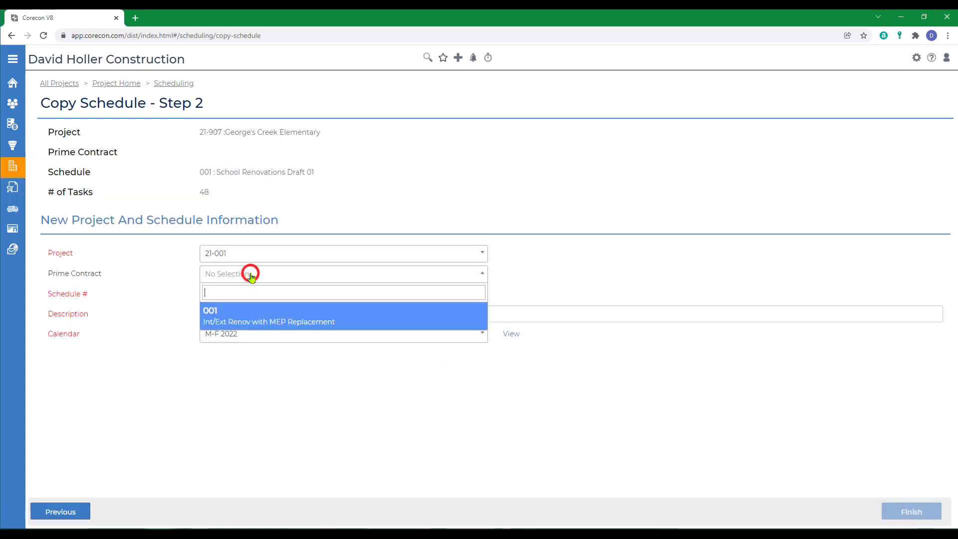
pyautogui.click(208, 316)
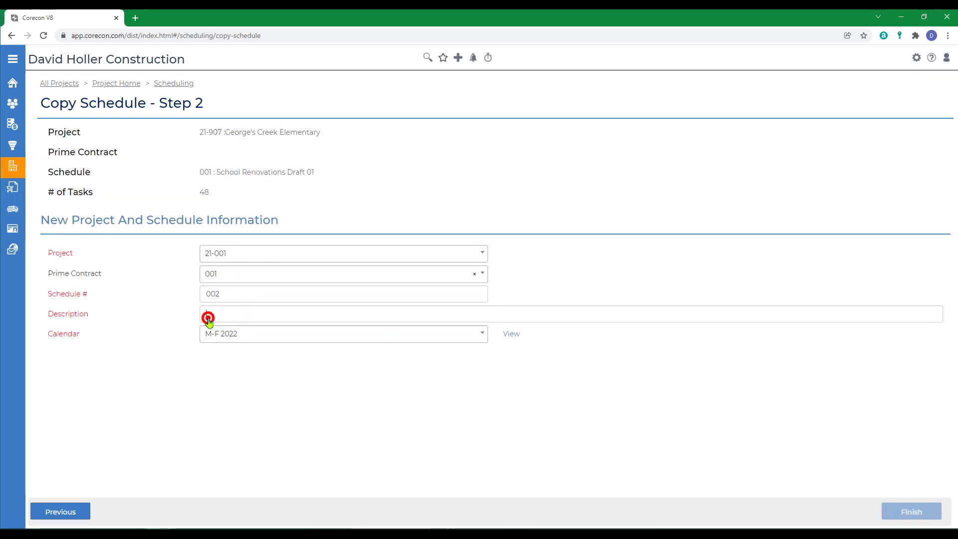
pyautogui.click(236, 314)
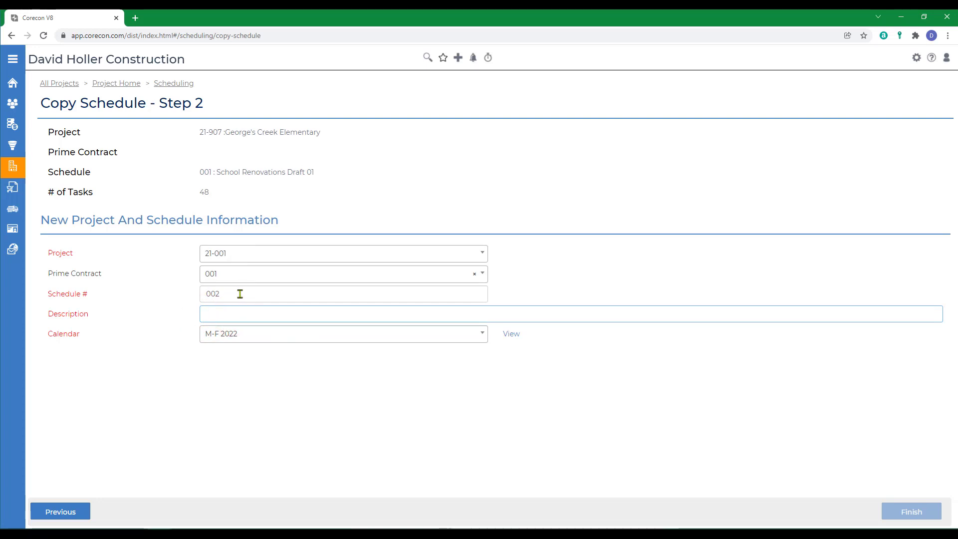
pyautogui.rightClick(225, 315)
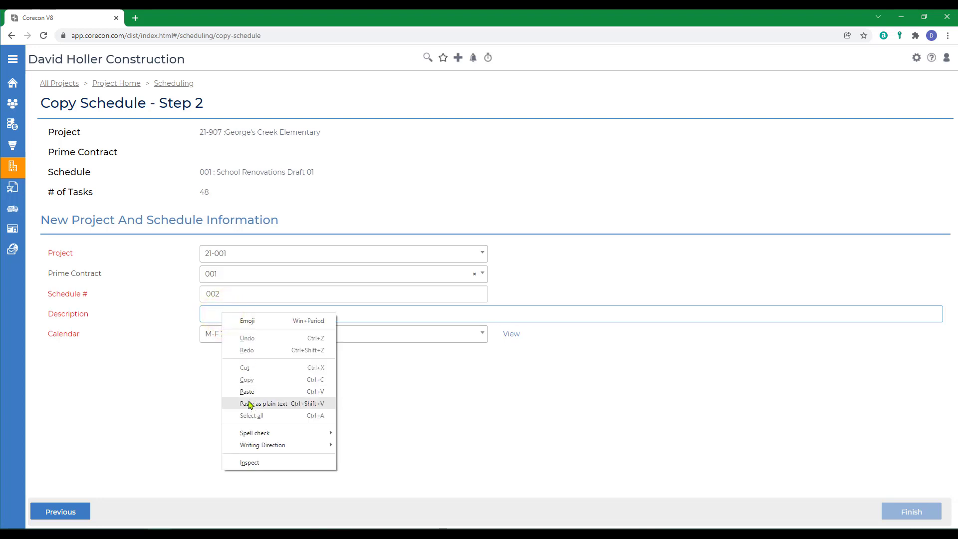
pyautogui.click(250, 404)
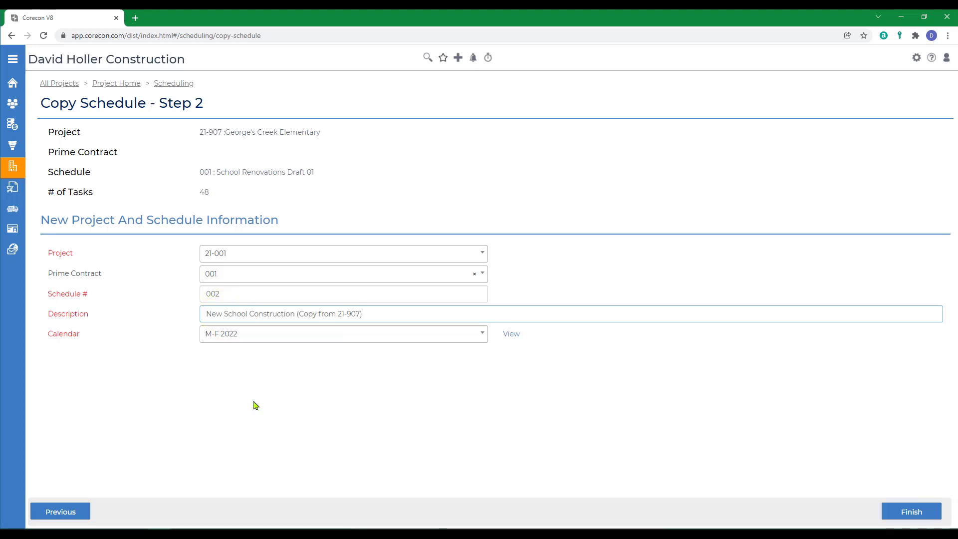
pyautogui.click(257, 335)
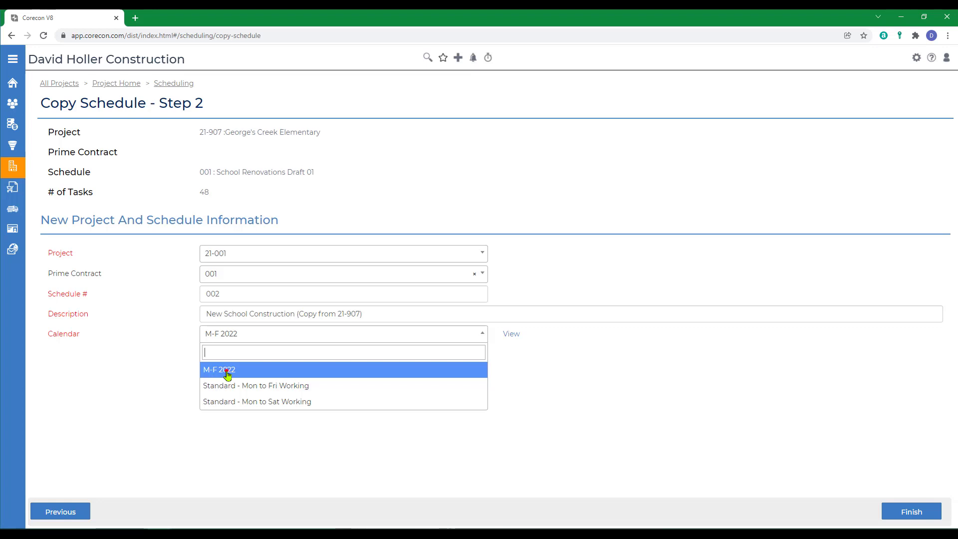
pyautogui.click(224, 370)
pyautogui.click(907, 512)
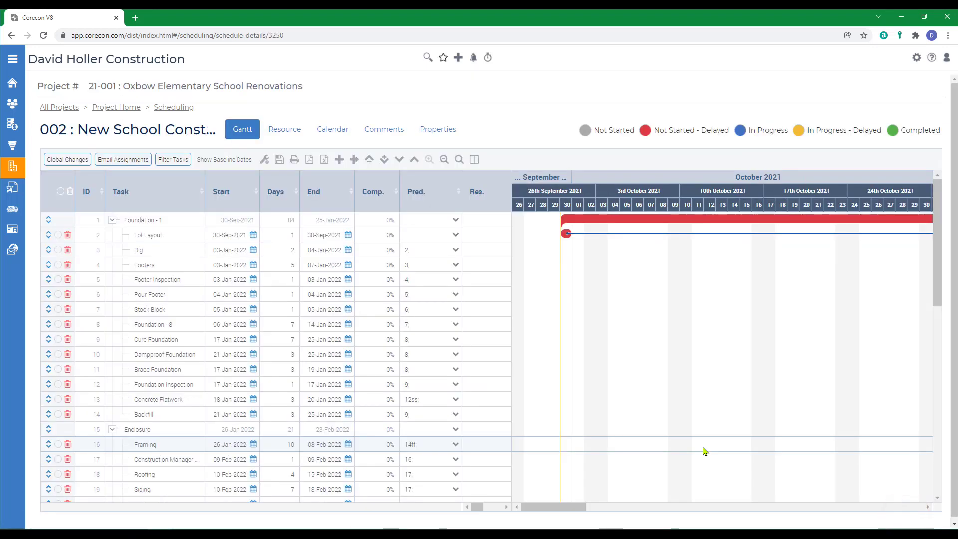
# - Set the Lot Layout task's start date to 27-Dec-2021 and move its dependent tasks along with it
pyautogui.scroll(-5, 478, 451)
pyautogui.scroll(-4, 478, 452)
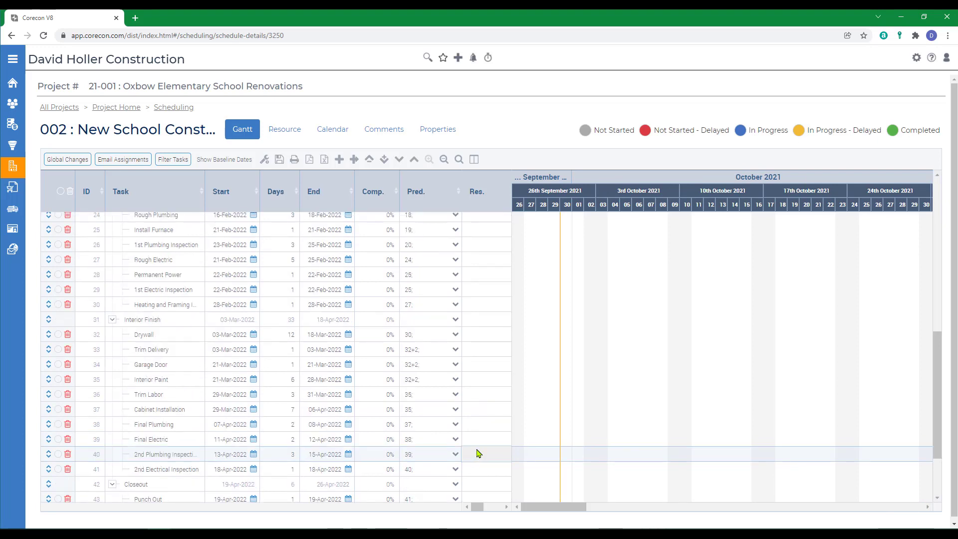
pyautogui.scroll(9, 478, 452)
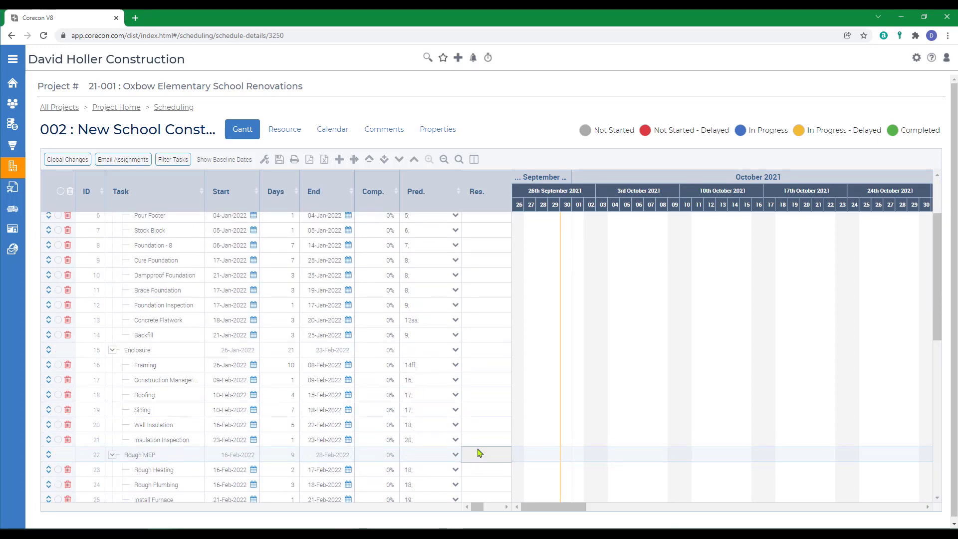
pyautogui.click(230, 249)
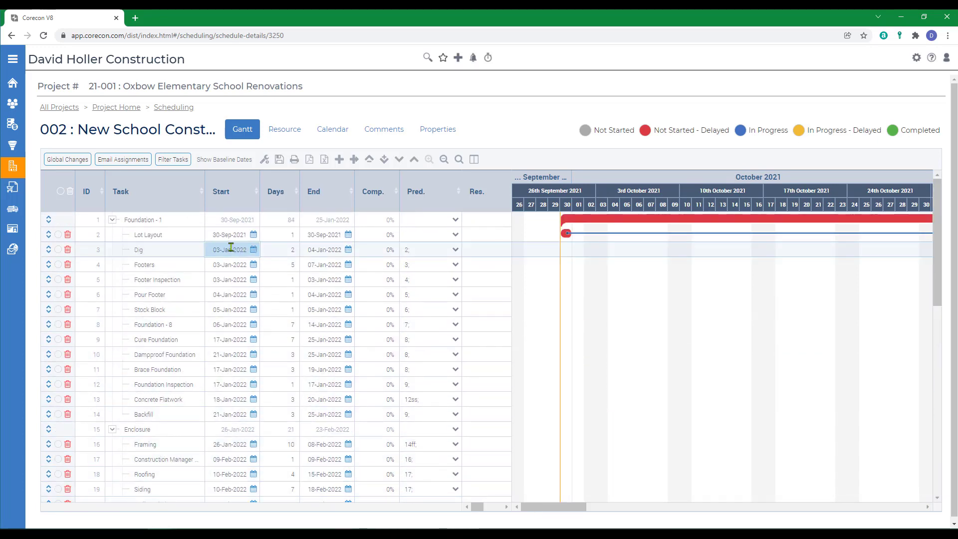
pyautogui.click(230, 237)
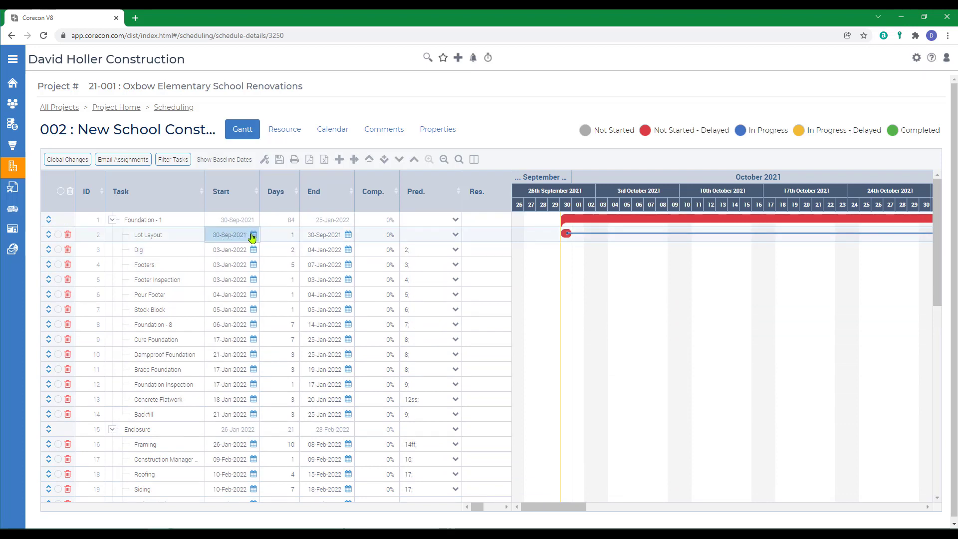
pyautogui.click(254, 235)
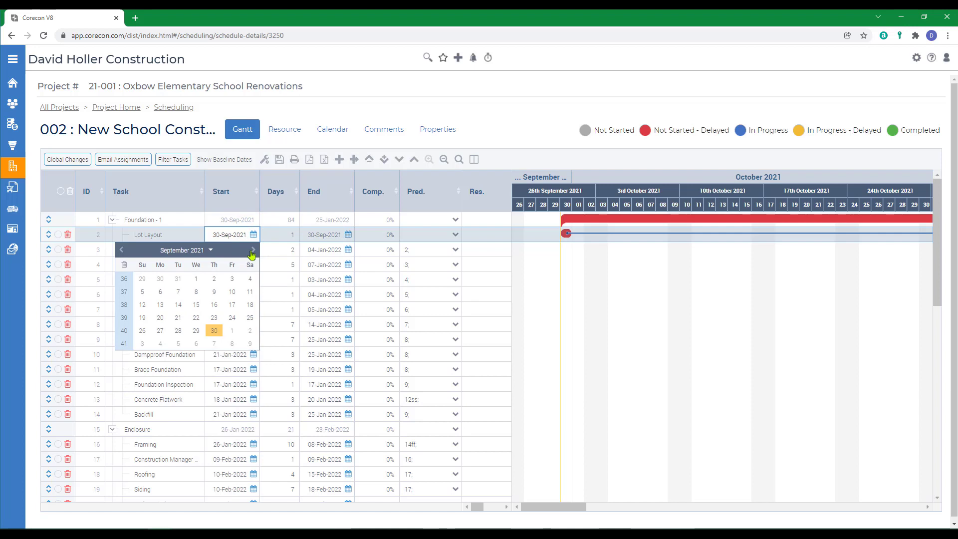
pyautogui.click(253, 251)
pyautogui.click(254, 251)
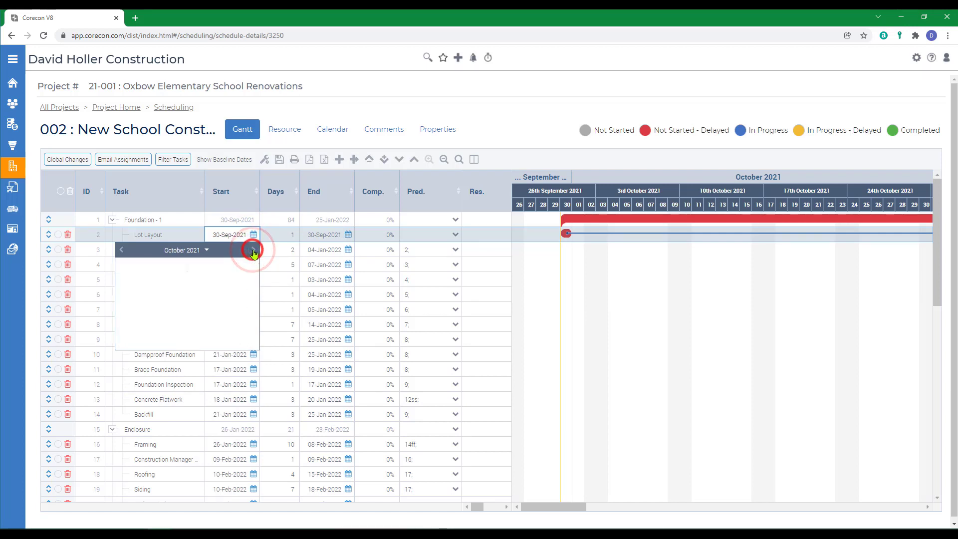
pyautogui.click(254, 251)
pyautogui.click(141, 330)
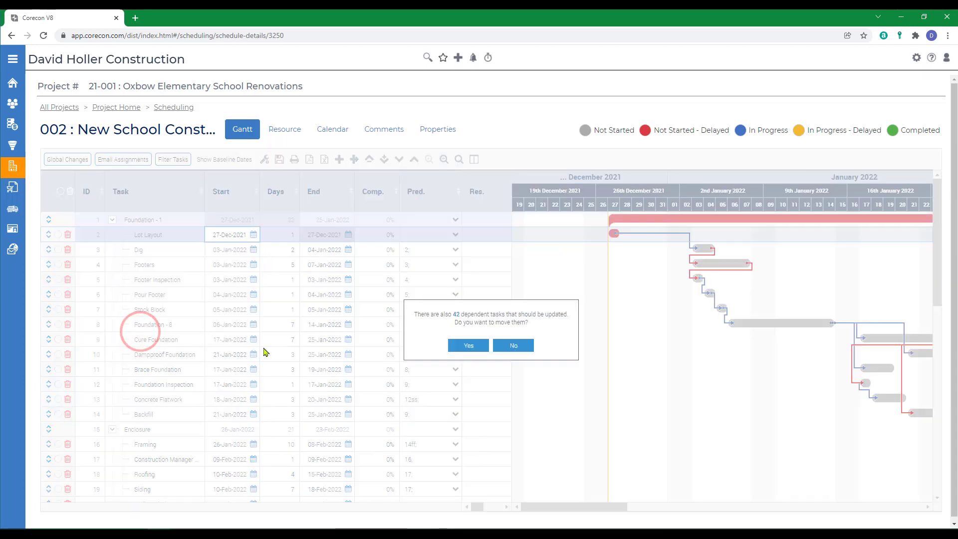
pyautogui.click(480, 352)
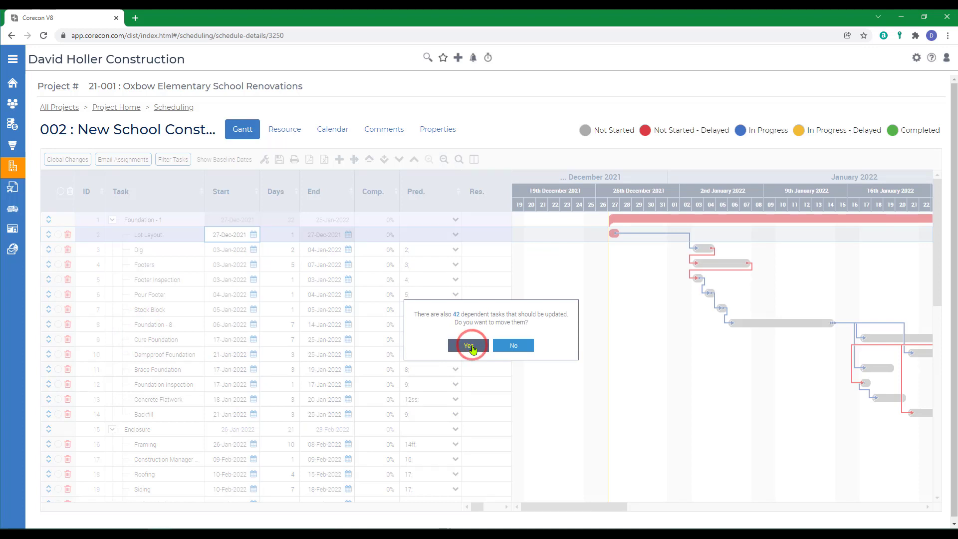
# - Save the copied schedule's new task dates and check the rescheduled tasks further down the list
pyautogui.click(280, 160)
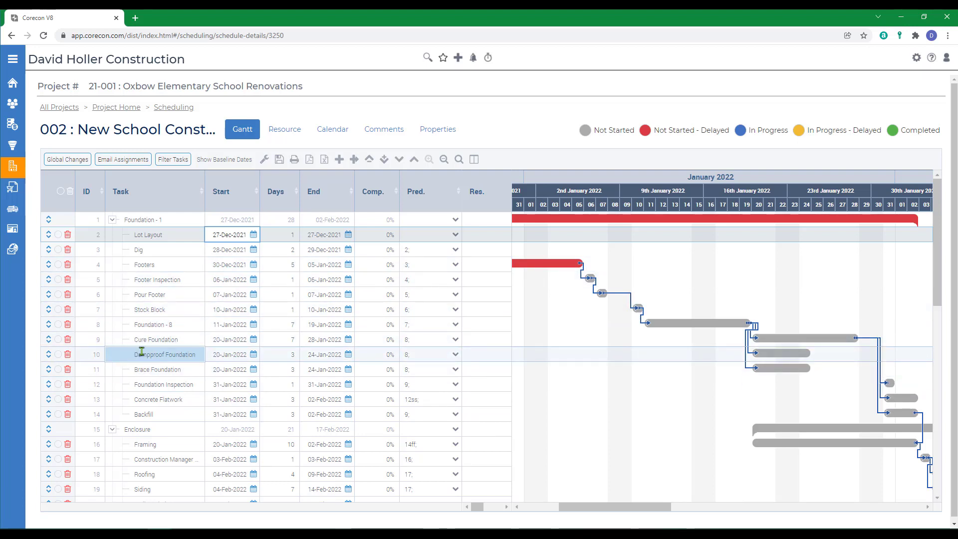
pyautogui.scroll(-5, 142, 352)
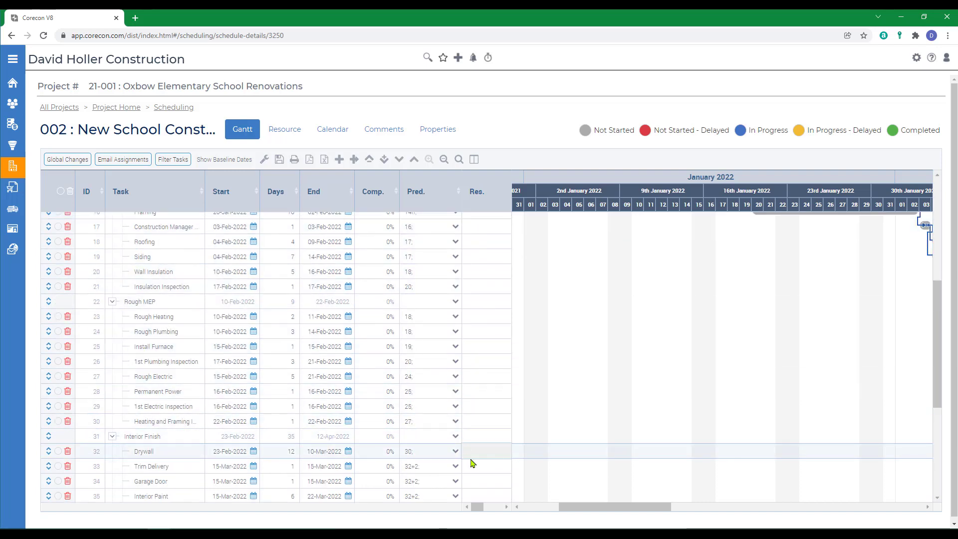
pyautogui.click(280, 160)
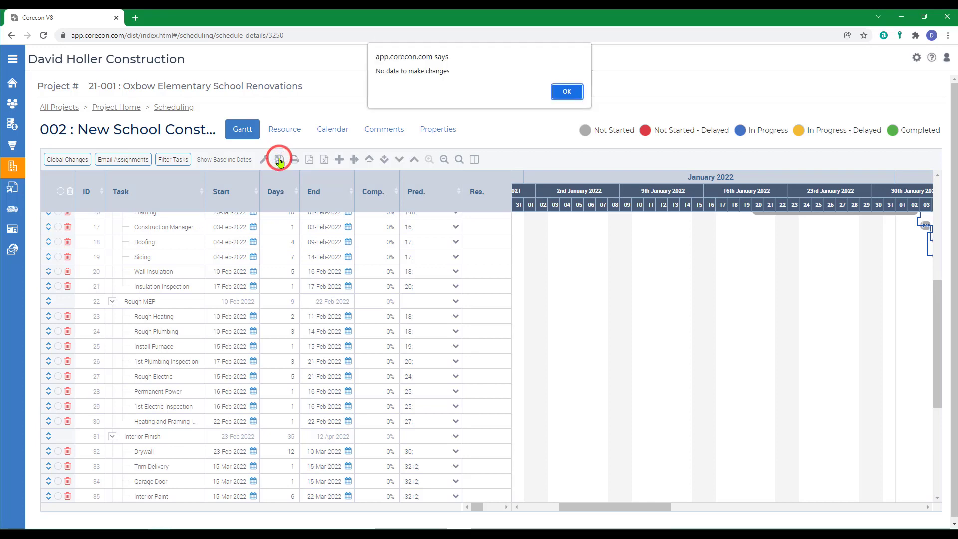
pyautogui.click(562, 92)
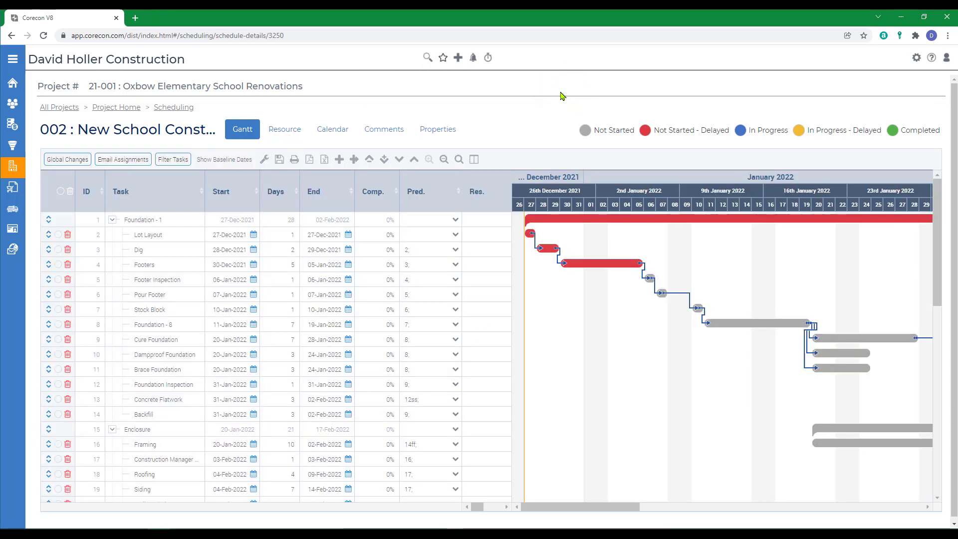
# - Return to the project's Scheduling overview and examine the summary of the copied New School Construction schedule
pyautogui.click(177, 110)
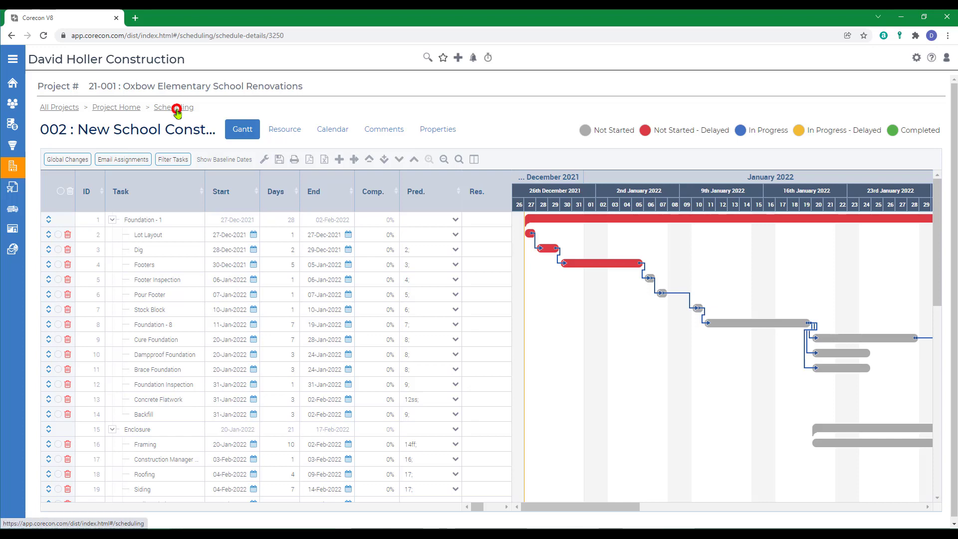
pyautogui.scroll(-2, 336, 338)
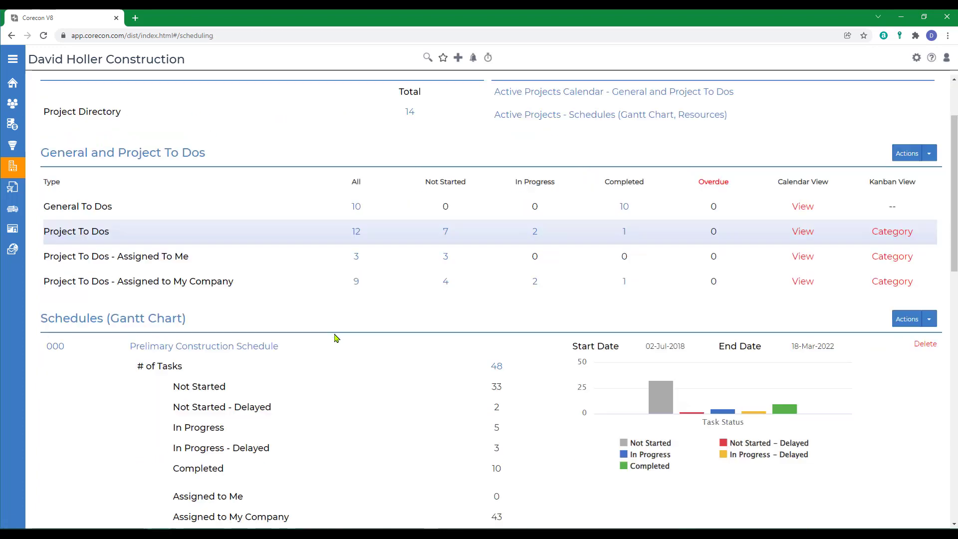
pyautogui.scroll(-14, 335, 338)
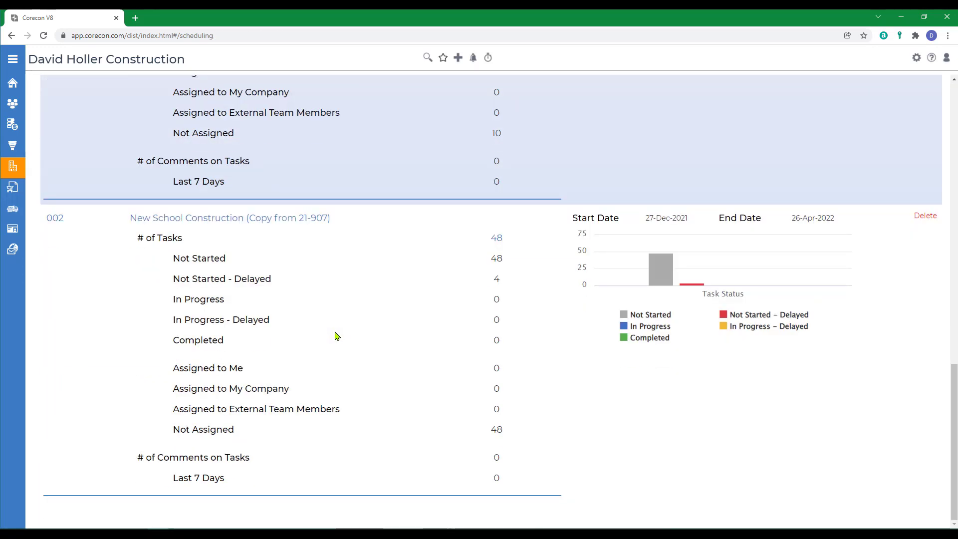
# - Open the Corecon online help and go to its overview of import options from Microsoft Excel
pyautogui.scroll(7, 335, 336)
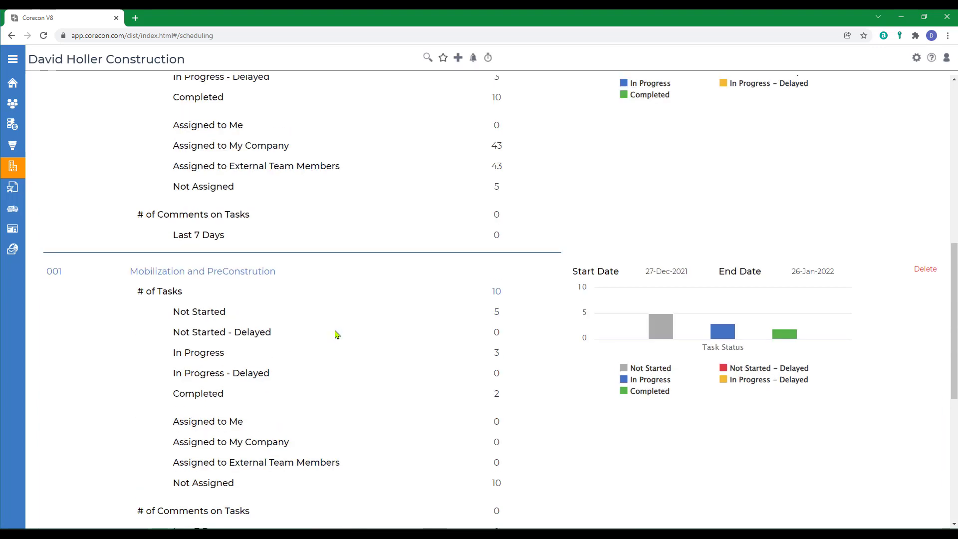
pyautogui.scroll(10, 336, 333)
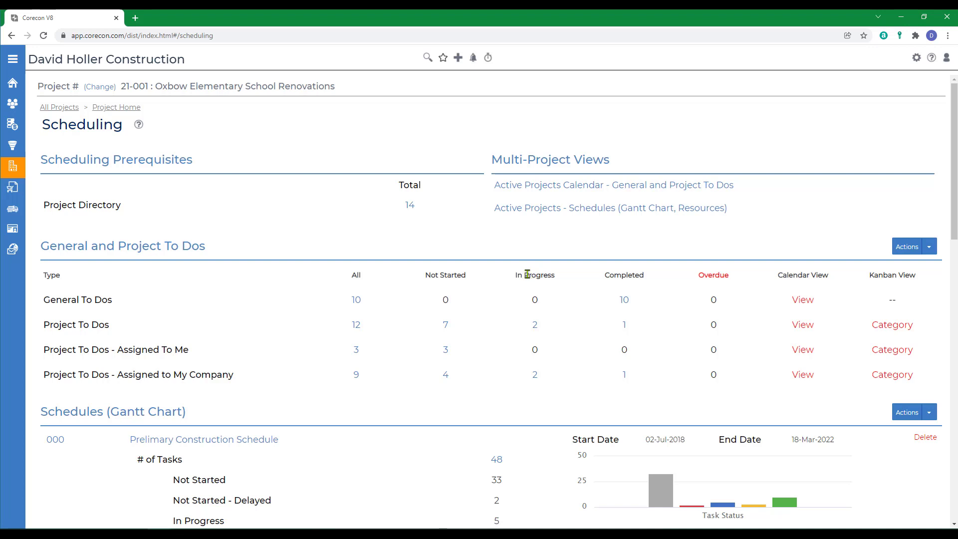
pyautogui.click(931, 58)
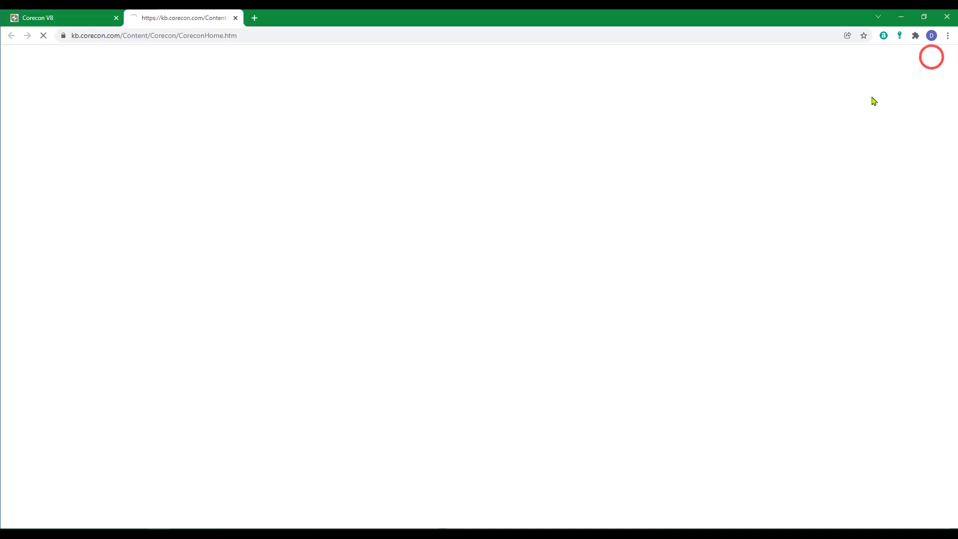
pyautogui.click(55, 119)
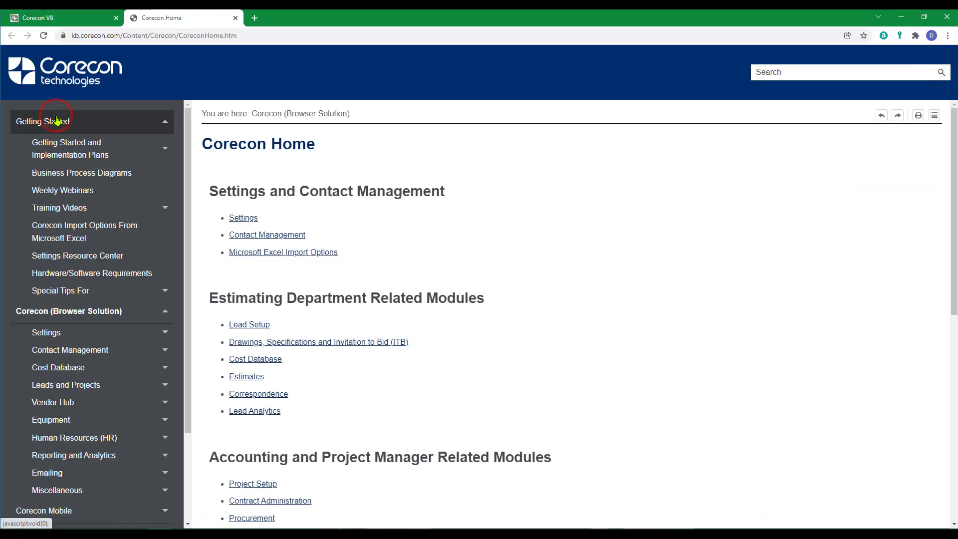
pyautogui.click(54, 228)
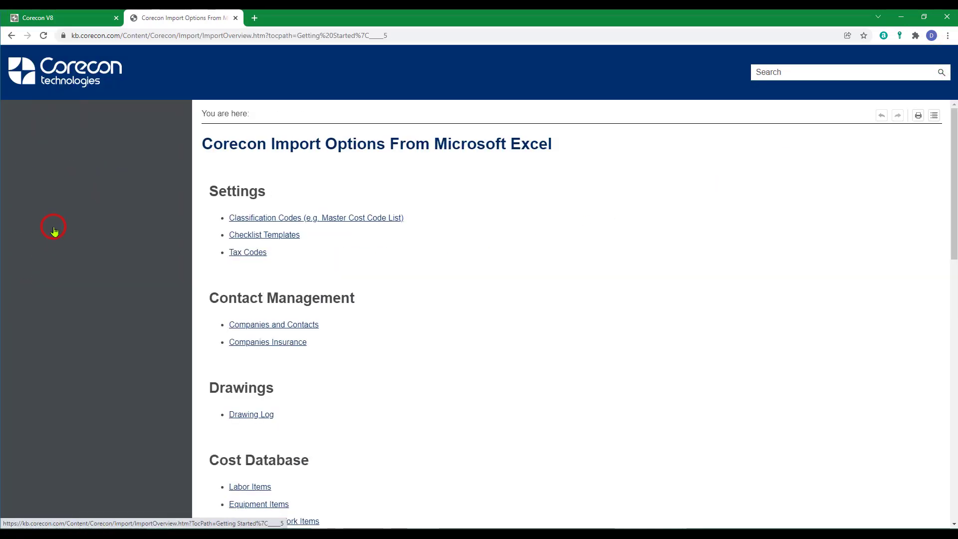
# - Open the scheduling Tasks import article and read its file preparation rules, import steps, sample file and task fields
pyautogui.scroll(-15, 380, 352)
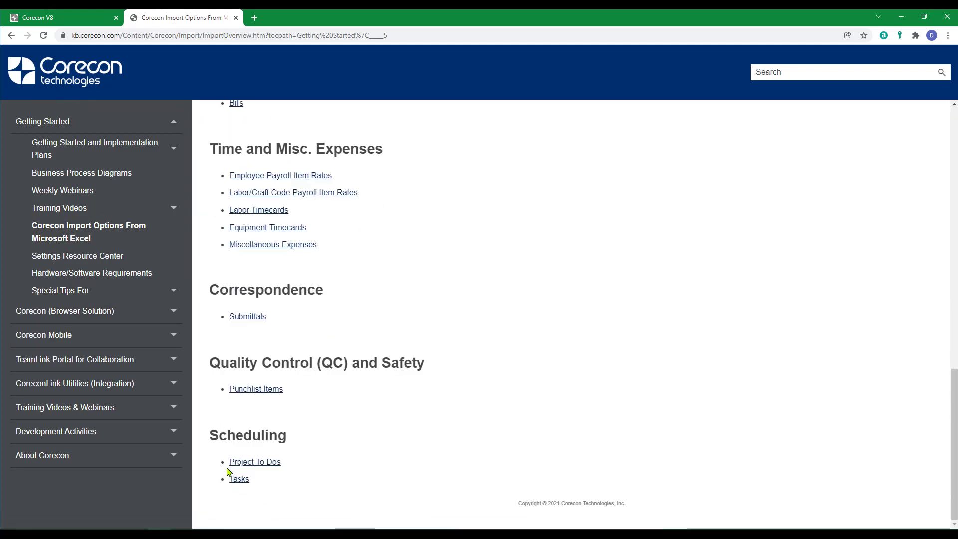
pyautogui.click(236, 479)
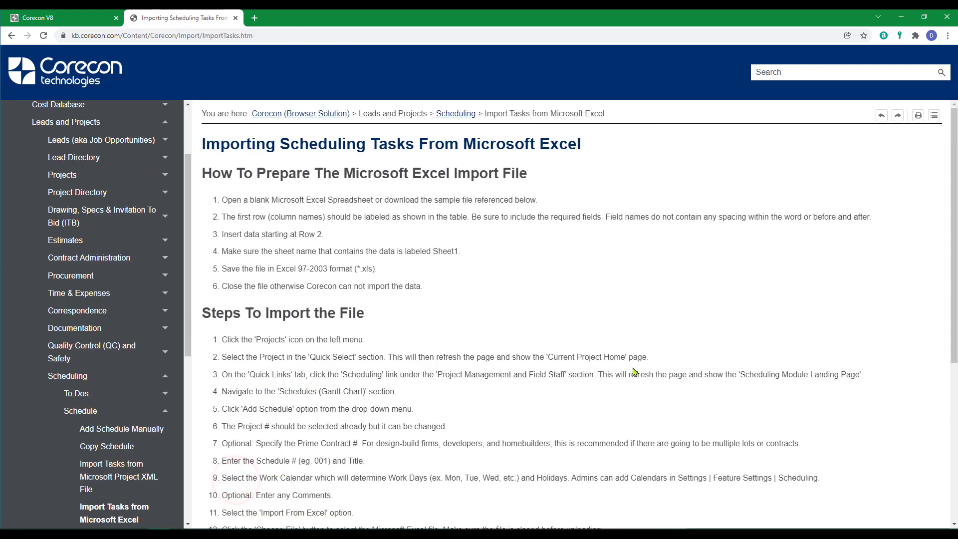
pyautogui.scroll(-2, 543, 302)
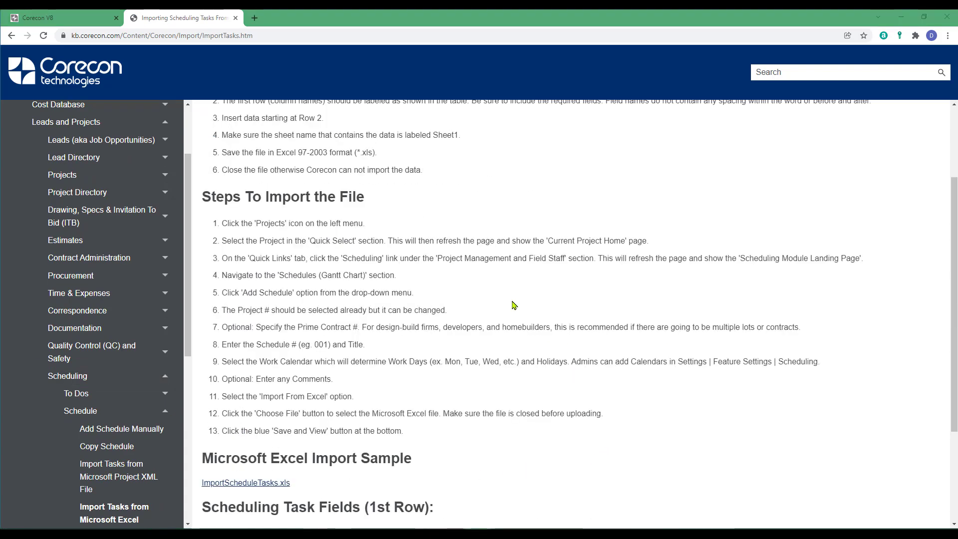
pyautogui.scroll(-3, 527, 398)
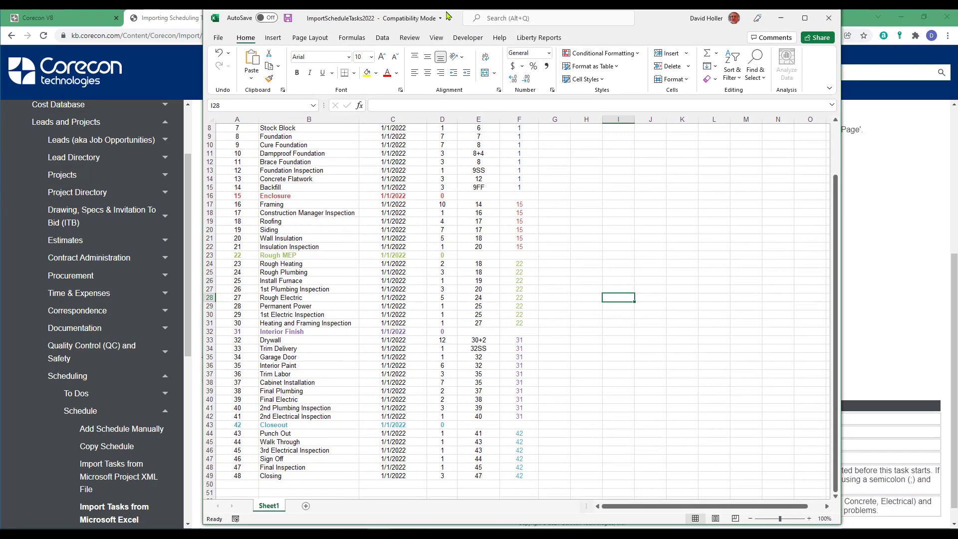
# - Switch to the ImportScheduleTasks2022 workbook in Excel, maximize its window and examine the column names from TaskNumber to ParentTask
pyautogui.moveTo(448, 16); pyautogui.dragTo(351, 25)
pyautogui.click(710, 28)
pyautogui.scroll(3, 456, 336)
pyautogui.moveTo(36, 131); pyautogui.dragTo(327, 132)
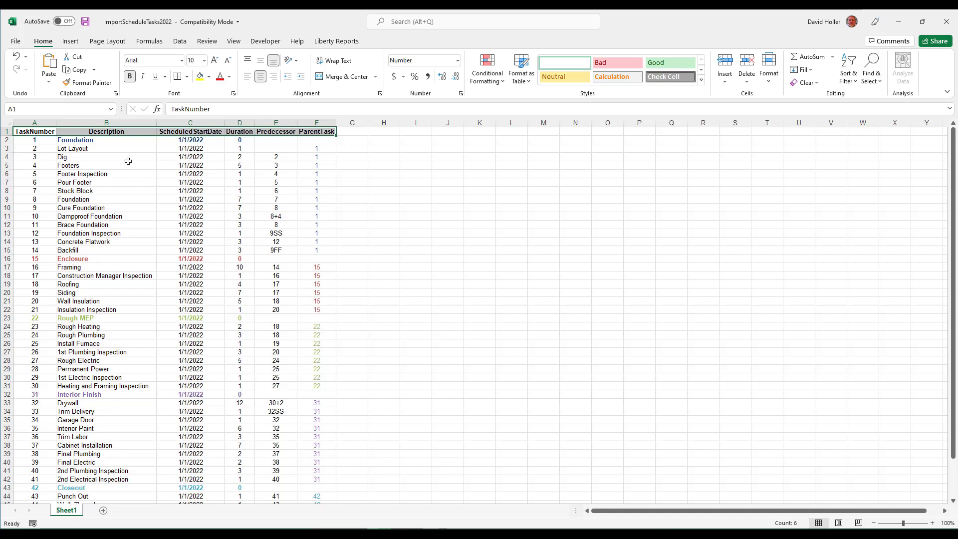
# - Examine the Foundation row across its columns, along with the Enclosure and Rough MEP parent task descriptions
pyautogui.moveTo(29, 140); pyautogui.dragTo(313, 139)
pyautogui.click(313, 139)
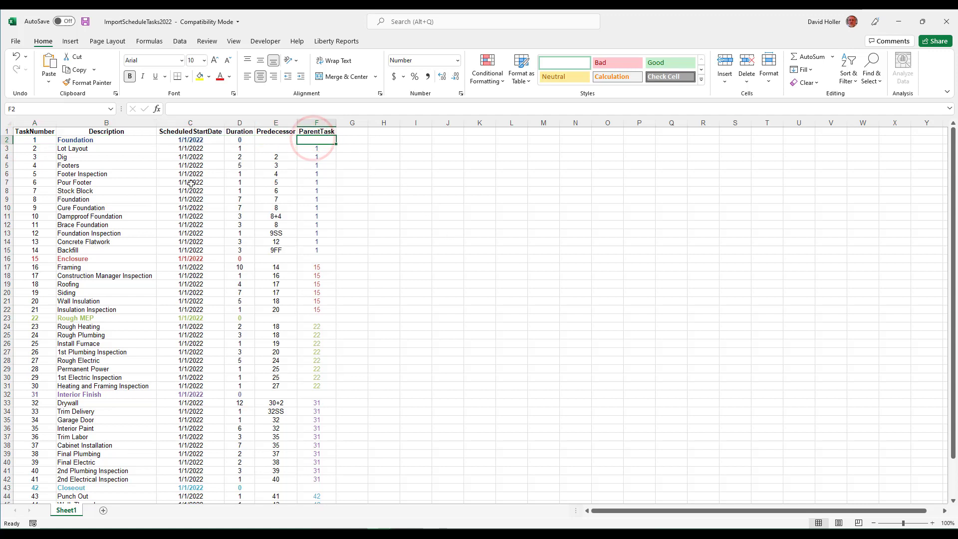
pyautogui.click(88, 140)
pyautogui.click(76, 260)
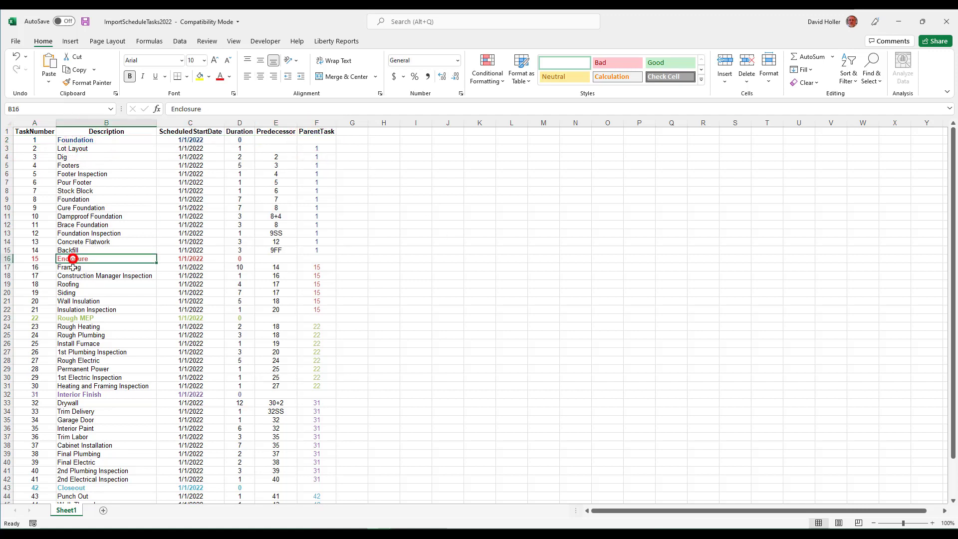
pyautogui.click(69, 321)
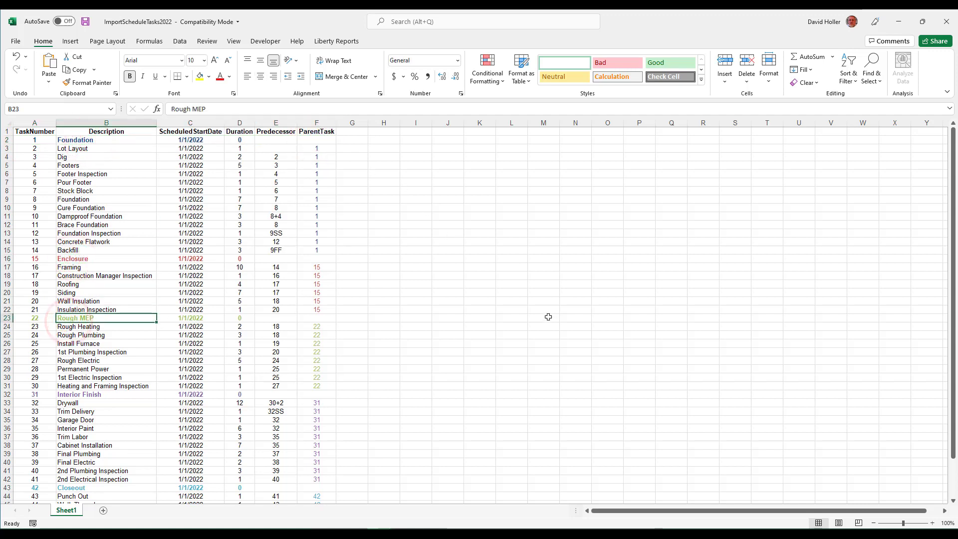
# - Examine the Predecessor and ParentTask cells of the Foundation, Enclosure and Rough MEP parent rows and Lot Layout's Predecessor cell
pyautogui.click(271, 140)
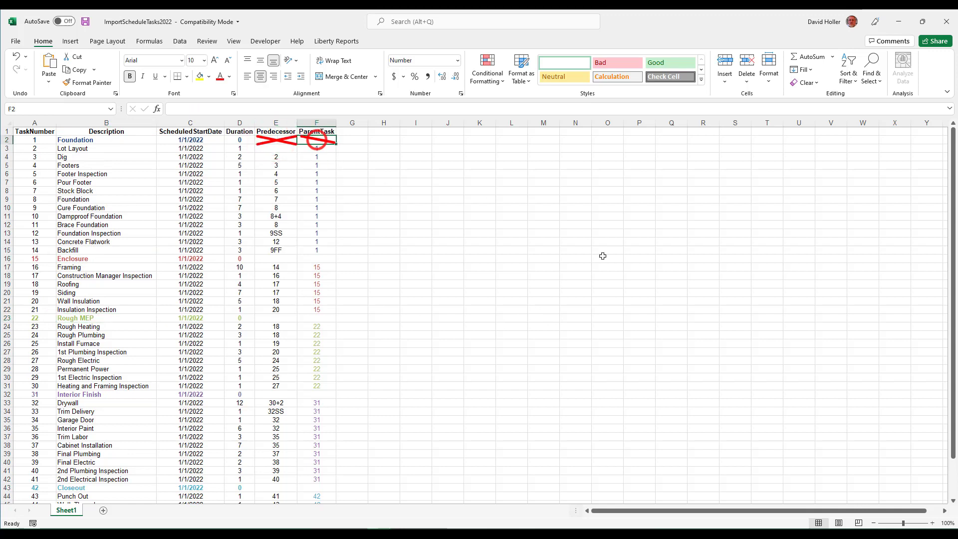
pyautogui.click(64, 149)
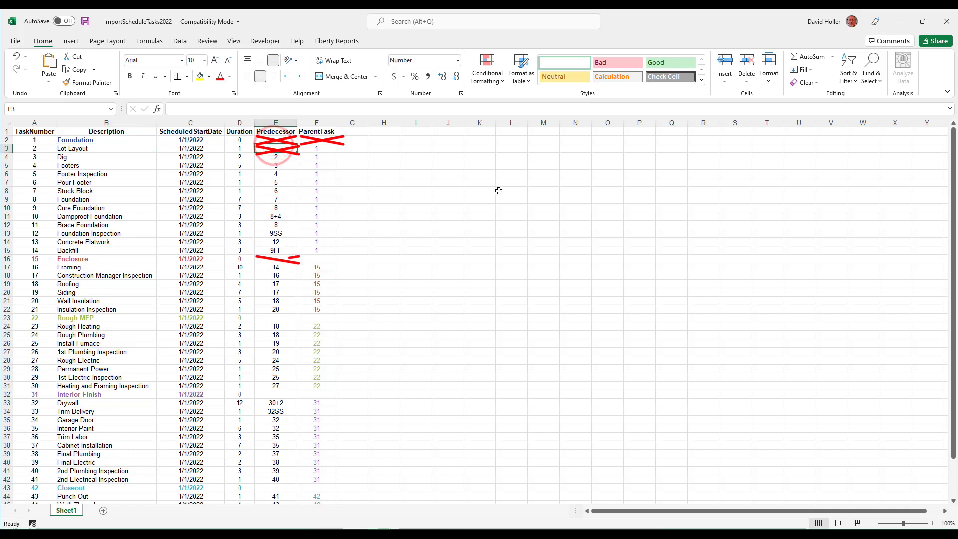
pyautogui.click(154, 258)
pyautogui.moveTo(164, 258); pyautogui.dragTo(234, 258)
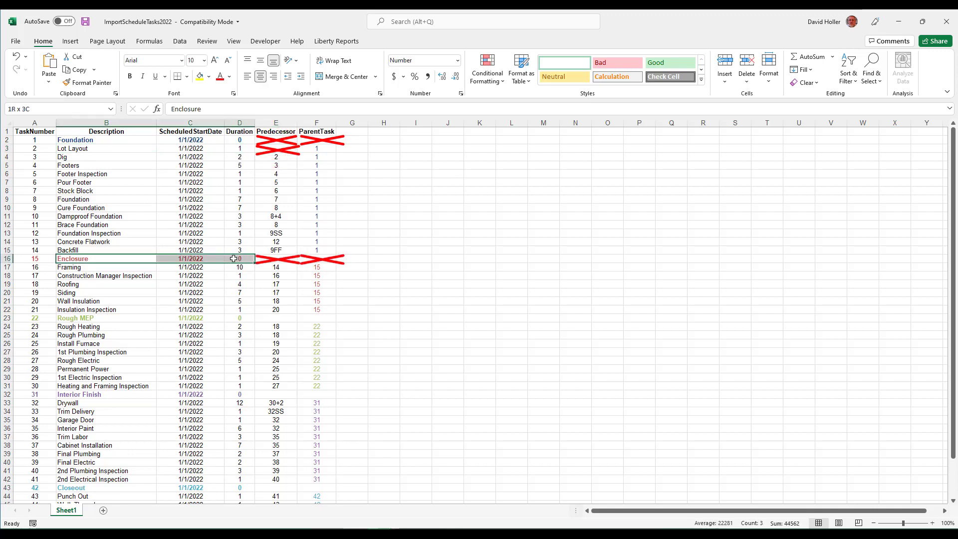
pyautogui.moveTo(233, 258); pyautogui.dragTo(253, 259)
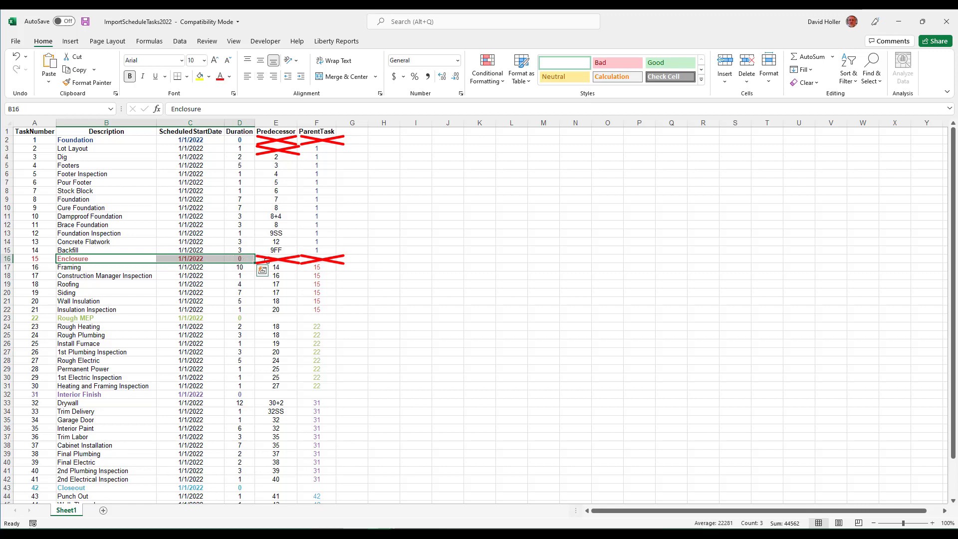
pyautogui.click(270, 259)
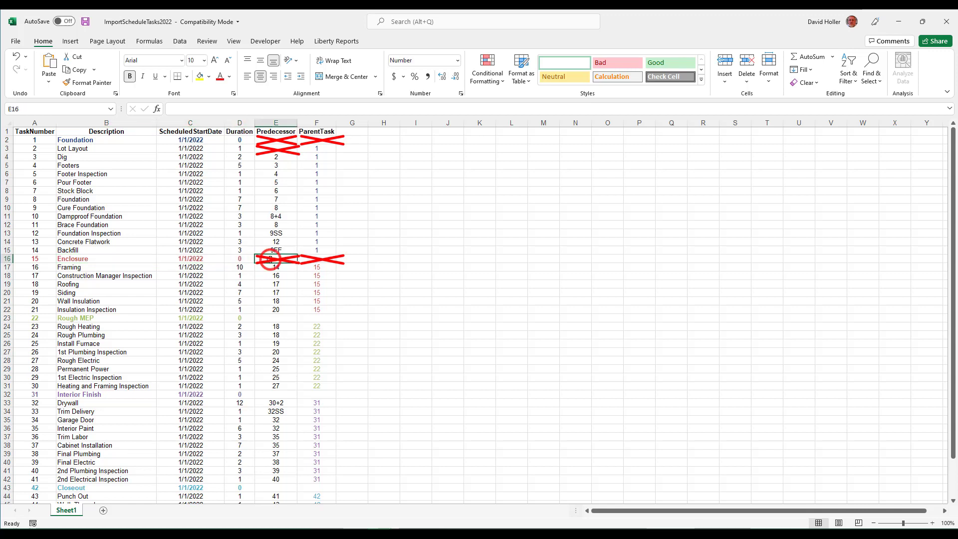
pyautogui.click(318, 257)
pyautogui.click(261, 316)
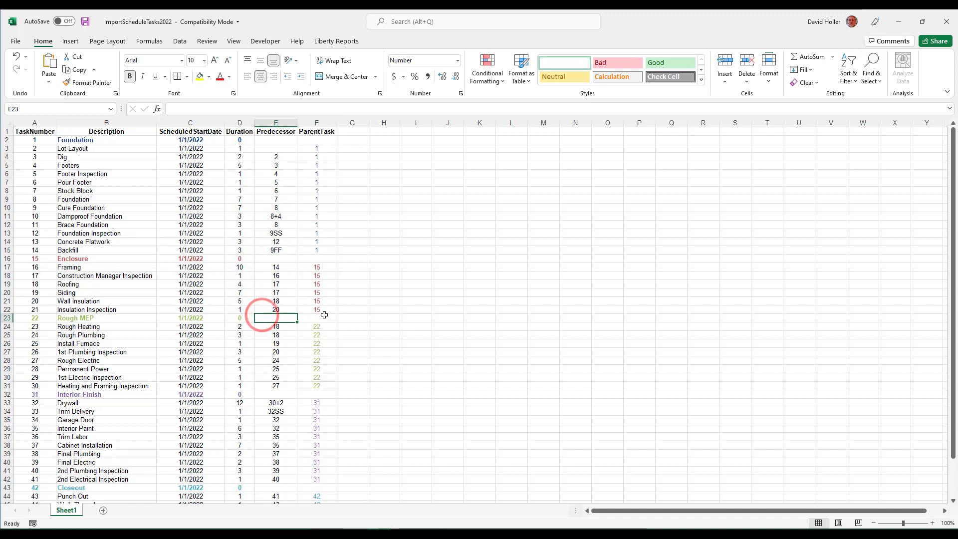
pyautogui.click(325, 316)
pyautogui.click(451, 181)
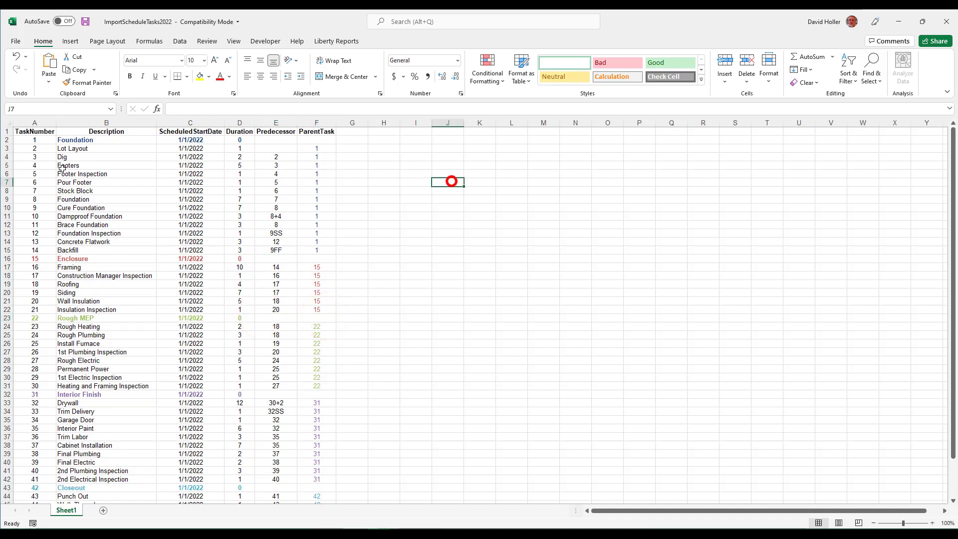
# - Compare the Foundation and Enclosure task numbers with the ParentTask values of the subtasks grouped beneath each of them
pyautogui.click(27, 141)
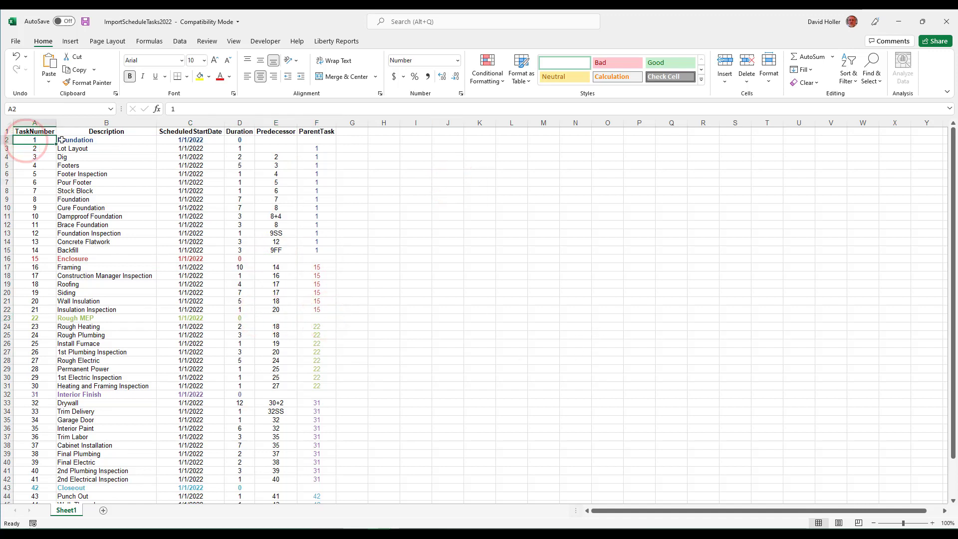
pyautogui.click(185, 140)
pyautogui.moveTo(320, 148); pyautogui.dragTo(320, 252)
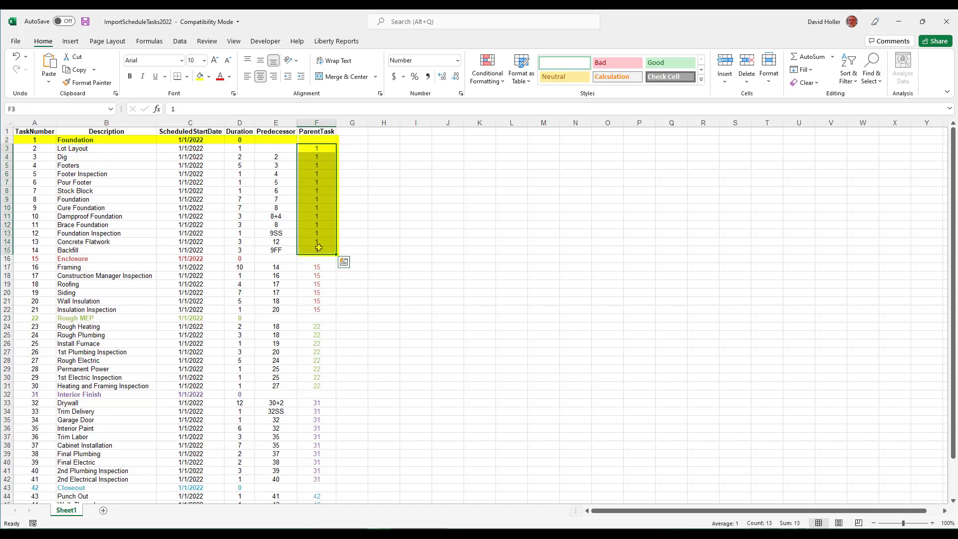
pyautogui.click(67, 138)
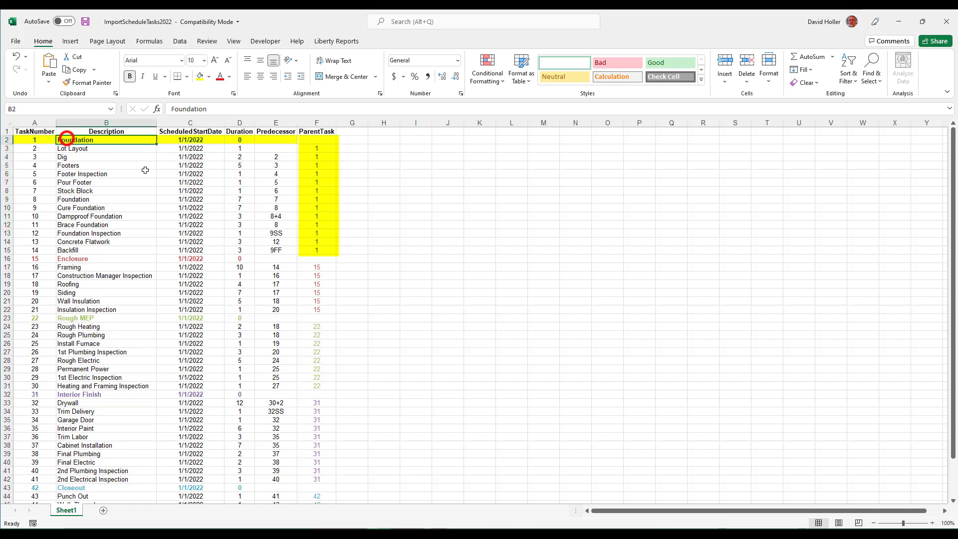
pyautogui.moveTo(74, 149); pyautogui.dragTo(74, 250)
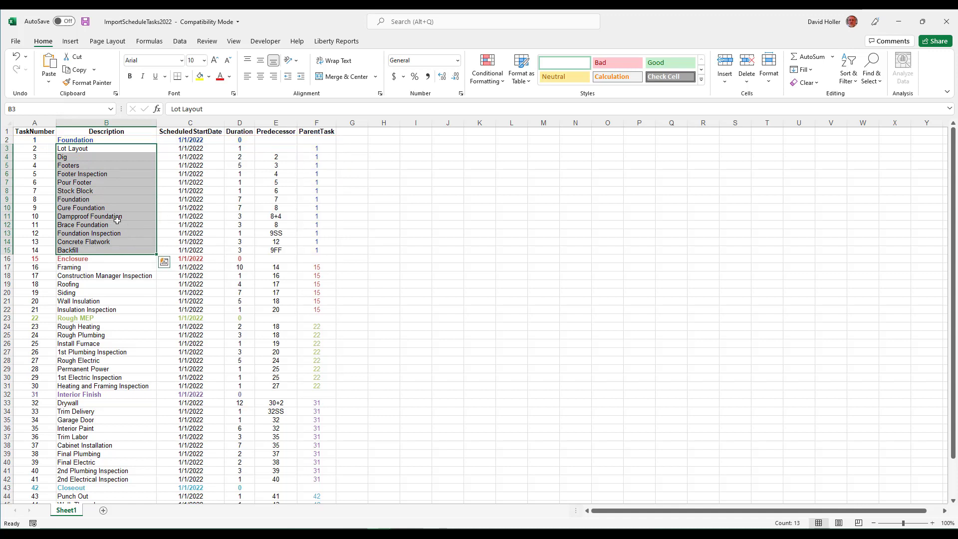
pyautogui.click(75, 267)
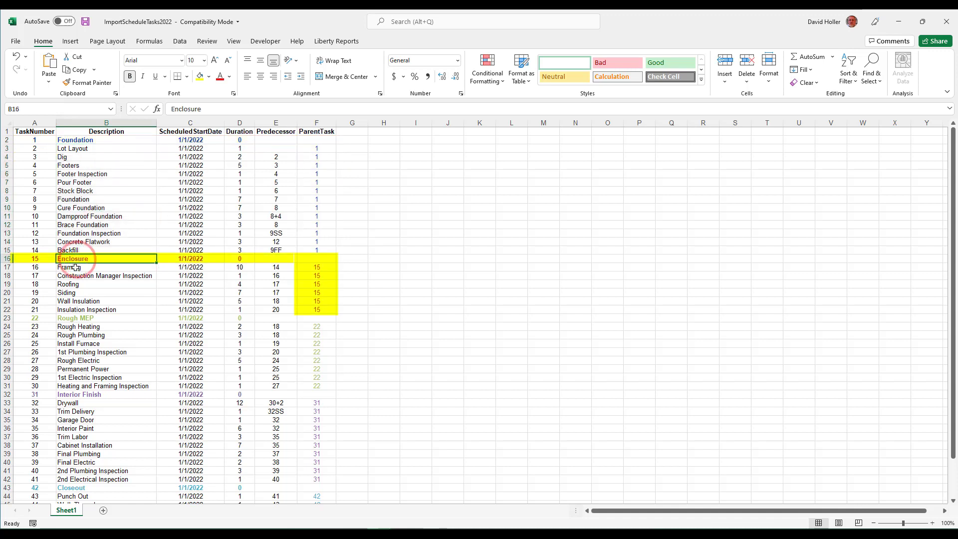
pyautogui.moveTo(75, 267); pyautogui.dragTo(78, 308)
pyautogui.click(70, 258)
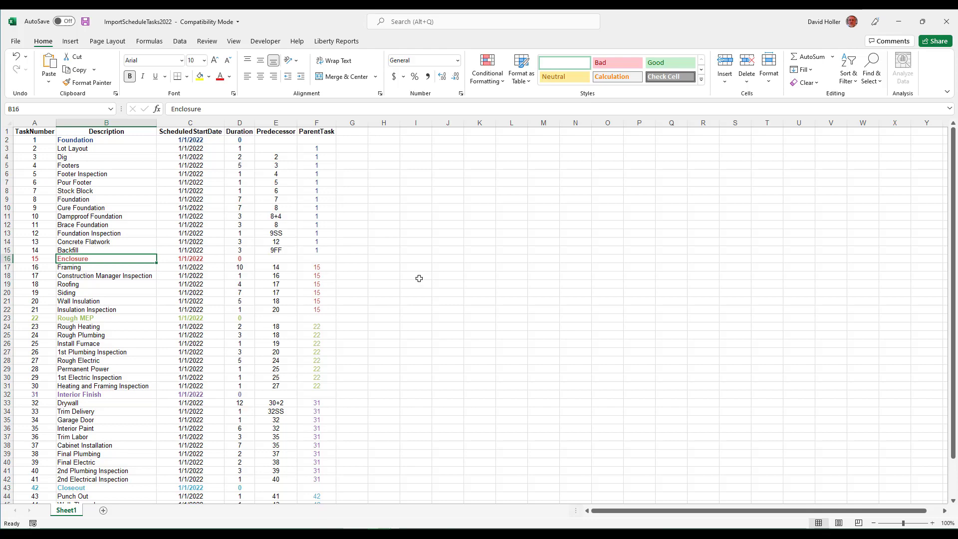
pyautogui.click(419, 279)
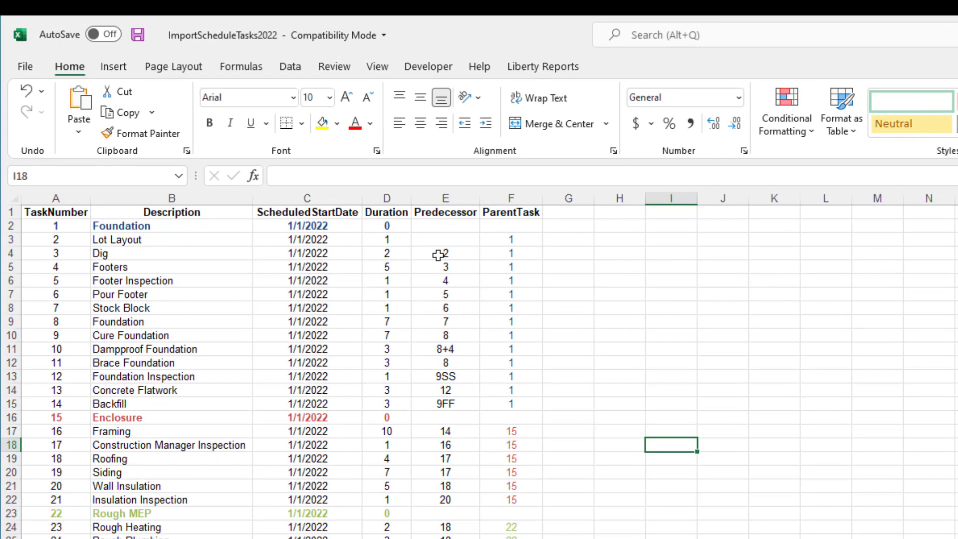
# - Examine the Foundation subtasks' Predecessor values, comparing the Dig task's predecessor with Lot Layout's task number
pyautogui.moveTo(438, 255); pyautogui.dragTo(440, 402)
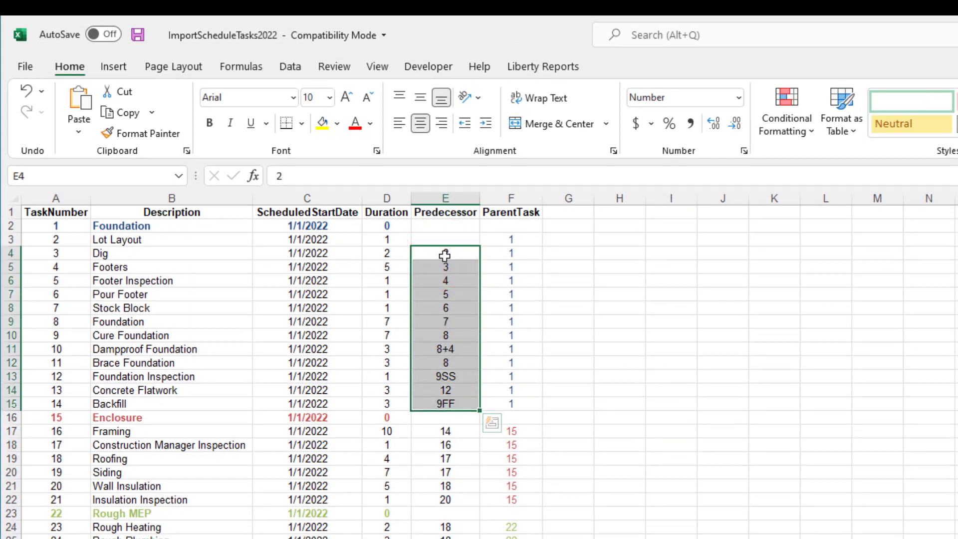
pyautogui.click(446, 255)
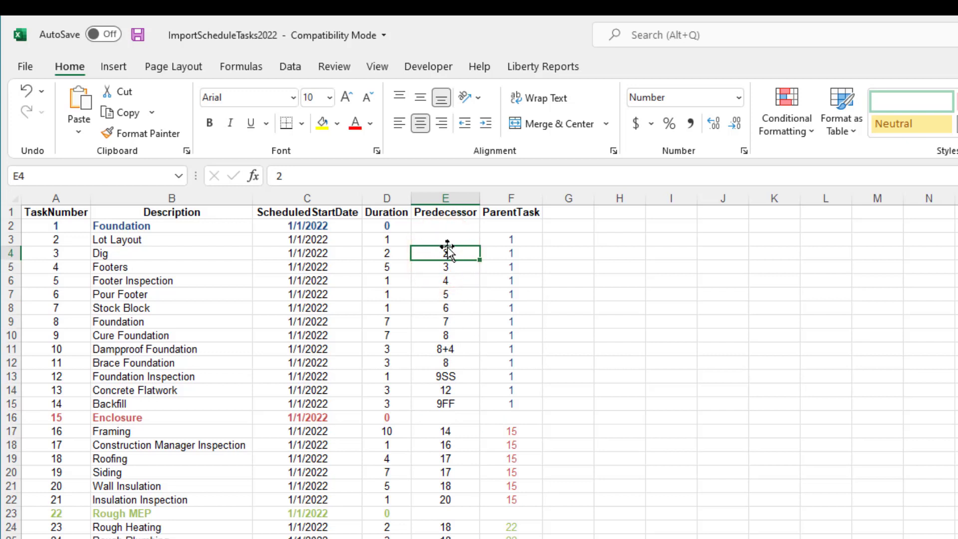
pyautogui.click(444, 254)
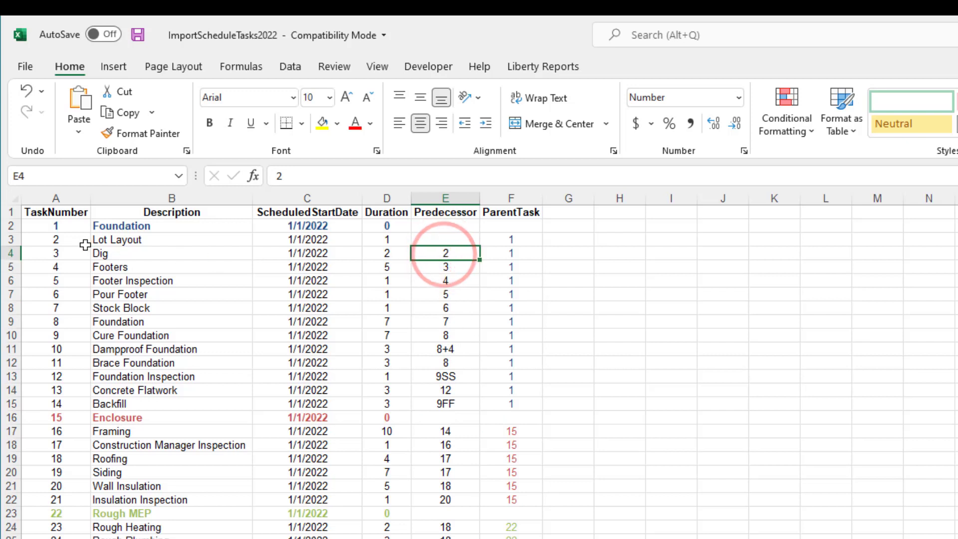
pyautogui.click(55, 241)
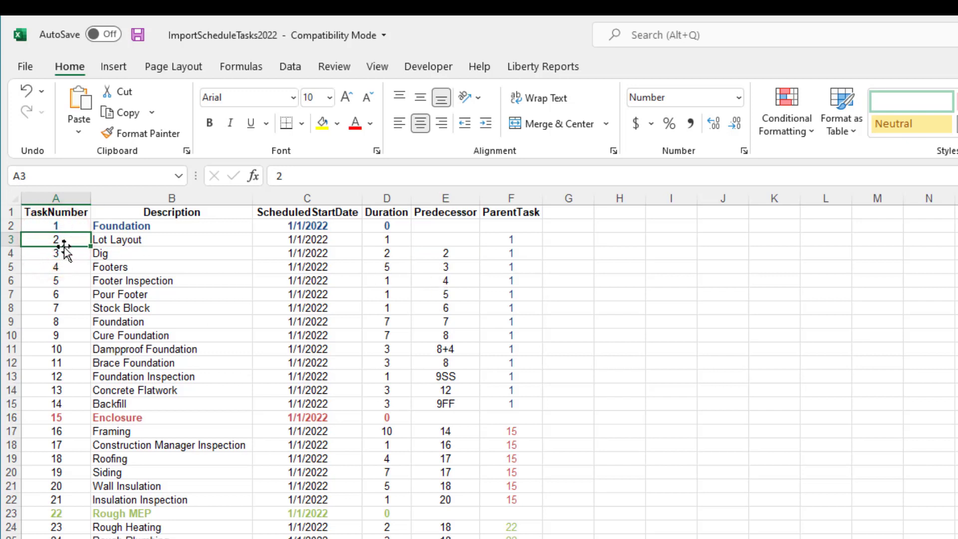
pyautogui.click(435, 253)
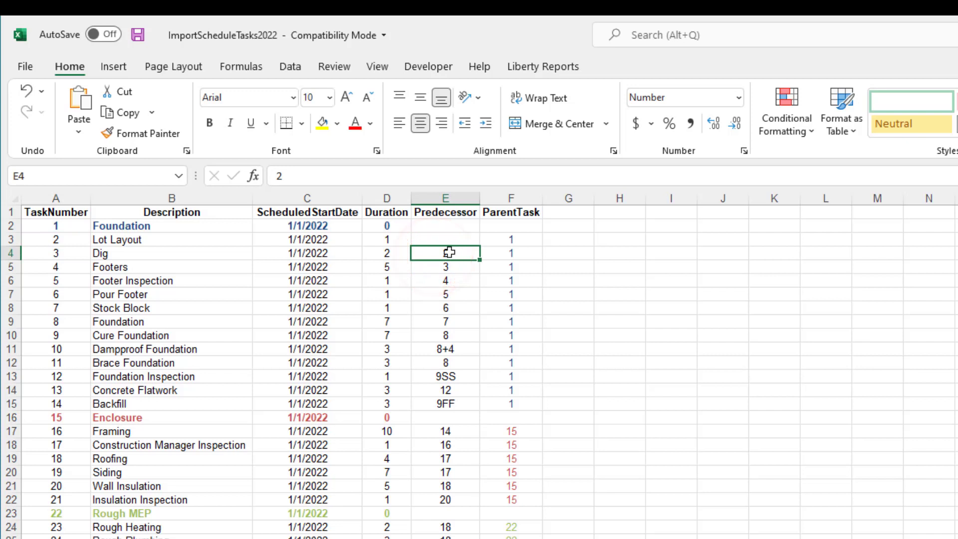
pyautogui.click(60, 240)
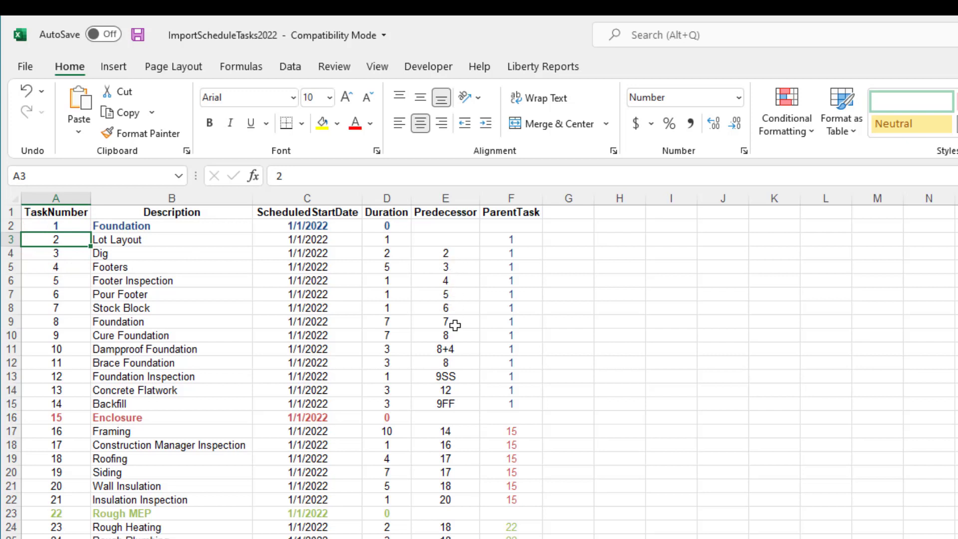
pyautogui.click(455, 253)
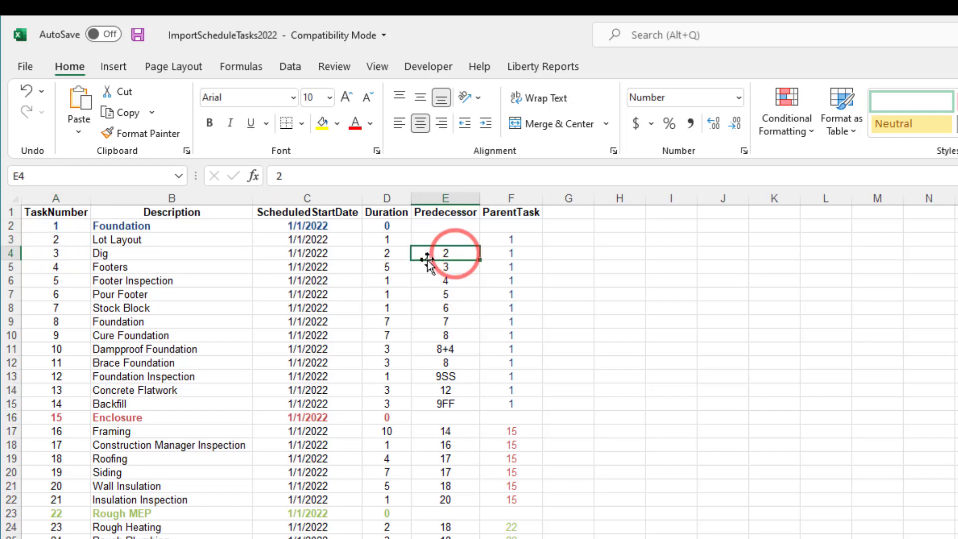
pyautogui.click(56, 242)
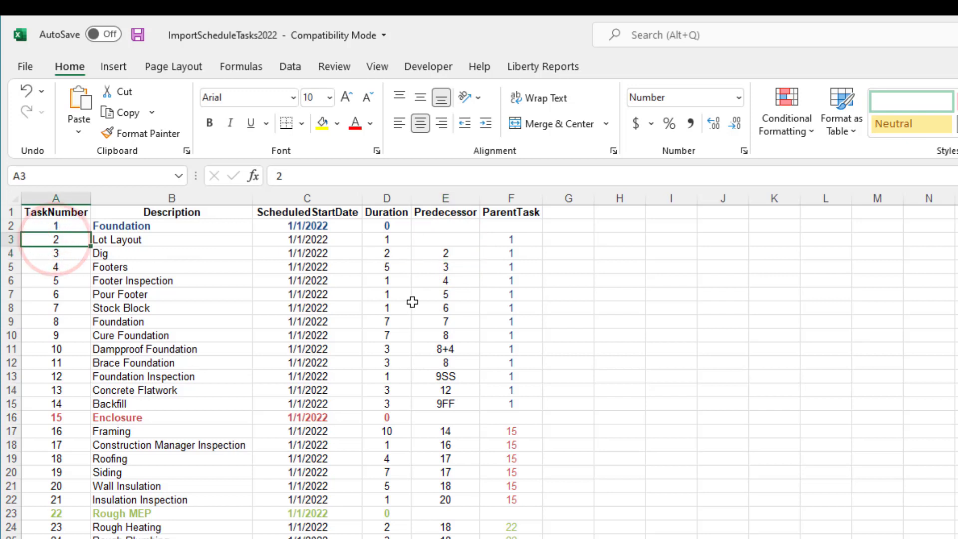
# - Examine the Dampproof Foundation, Foundation Inspection and Backfill predecessors, comparing each with the task number it refers to
pyautogui.click(442, 350)
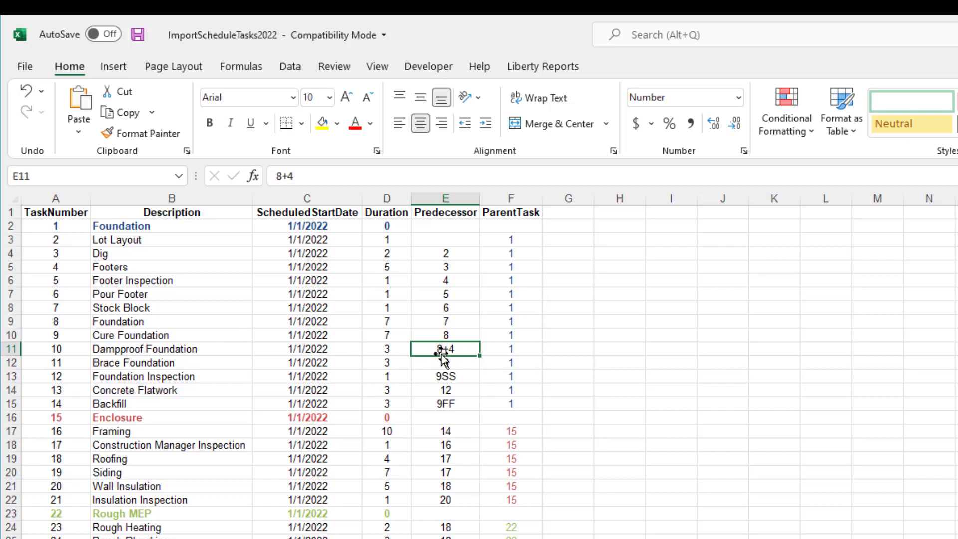
pyautogui.click(65, 322)
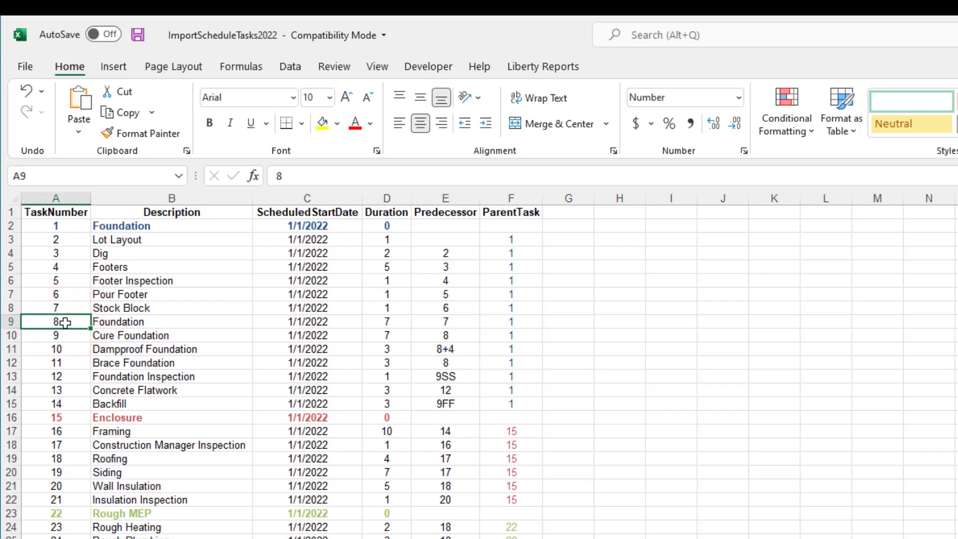
pyautogui.click(446, 378)
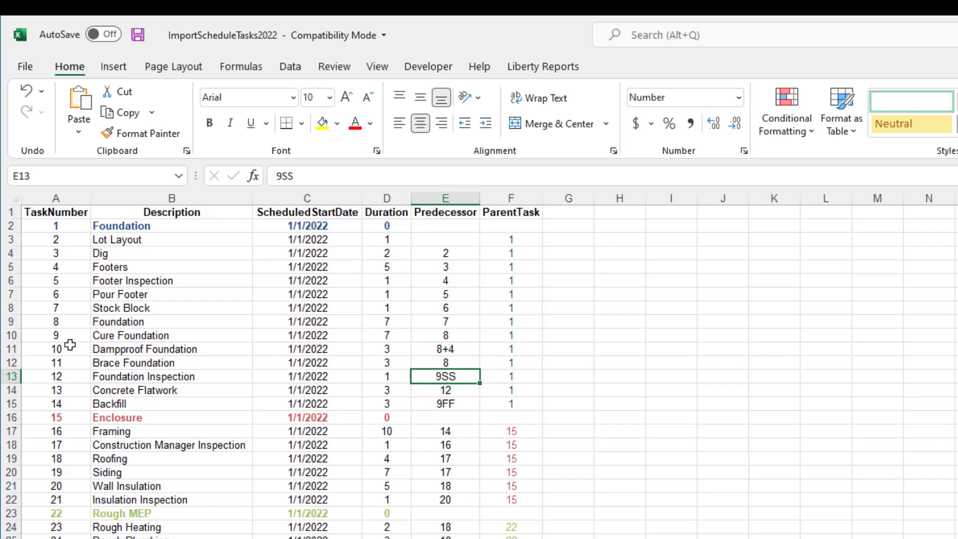
pyautogui.click(56, 336)
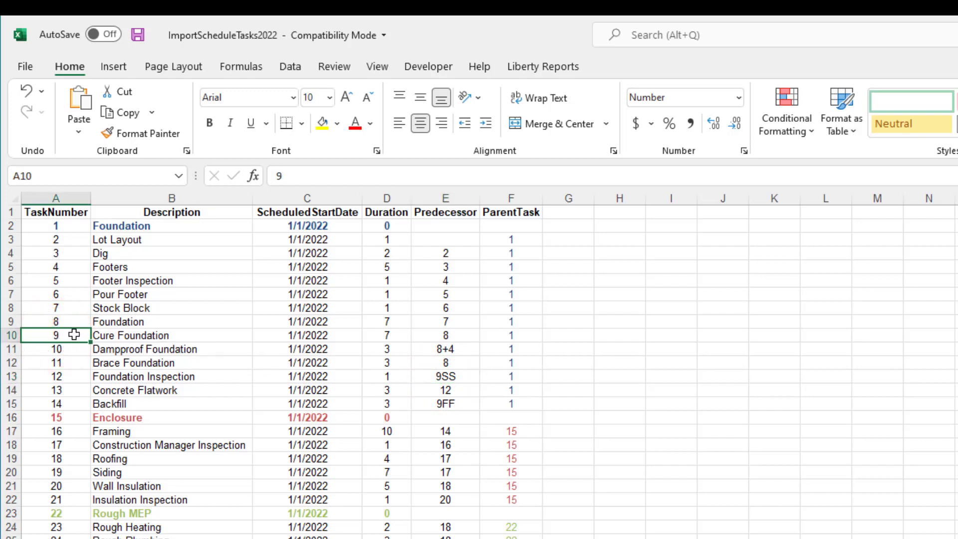
pyautogui.click(452, 403)
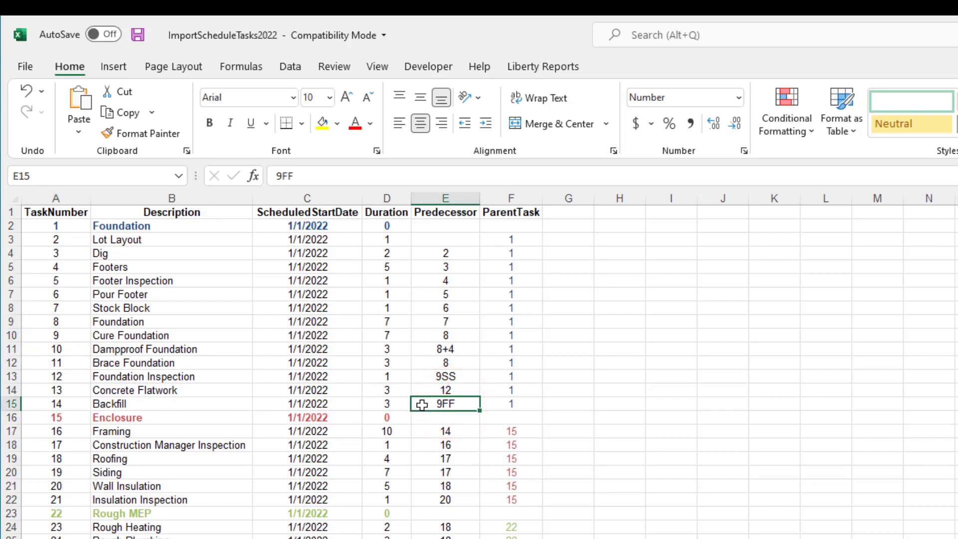
pyautogui.click(53, 335)
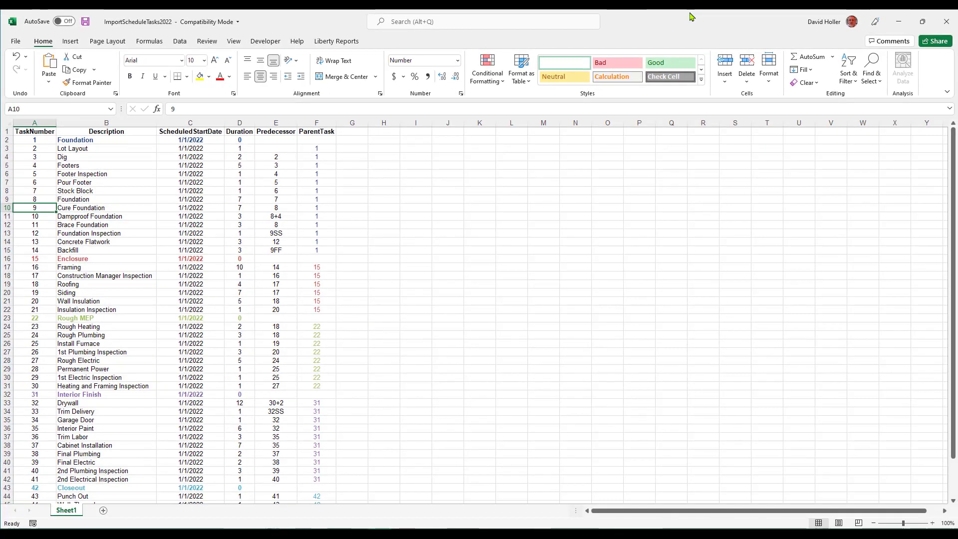
# - Switch to the Corecon knowledge base in the browser and open the Schedules and Tasks Overview from the Scheduling Resource Center
pyautogui.moveTo(689, 12); pyautogui.dragTo(0, 66)
pyautogui.scroll(-7, 133, 271)
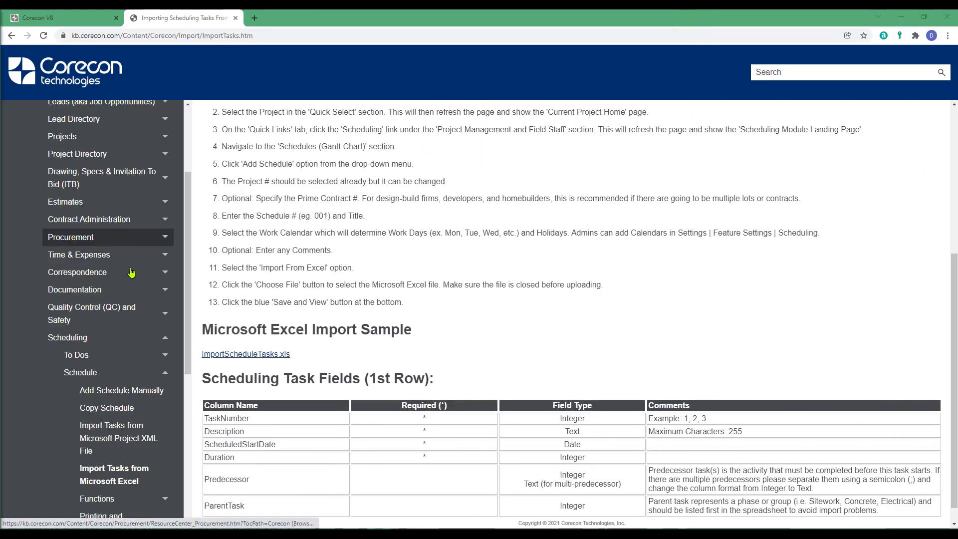
pyautogui.scroll(2, 74, 167)
pyautogui.click(68, 147)
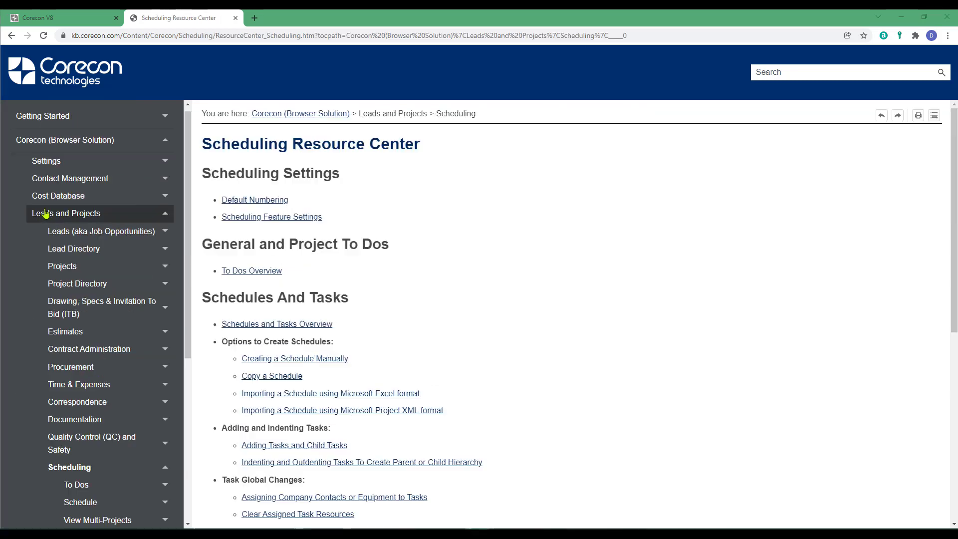
pyautogui.scroll(-6, 112, 225)
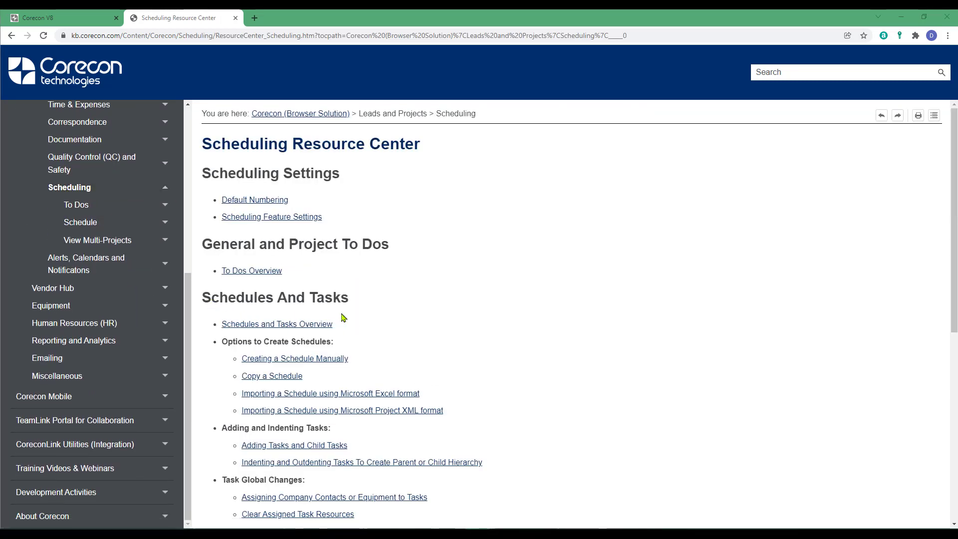
pyautogui.click(275, 325)
# - Read the overview's Predecessor and Successor Relationships section, including the relationship types and the lag, lead and multiple-predecessor examples
pyautogui.scroll(-9, 481, 309)
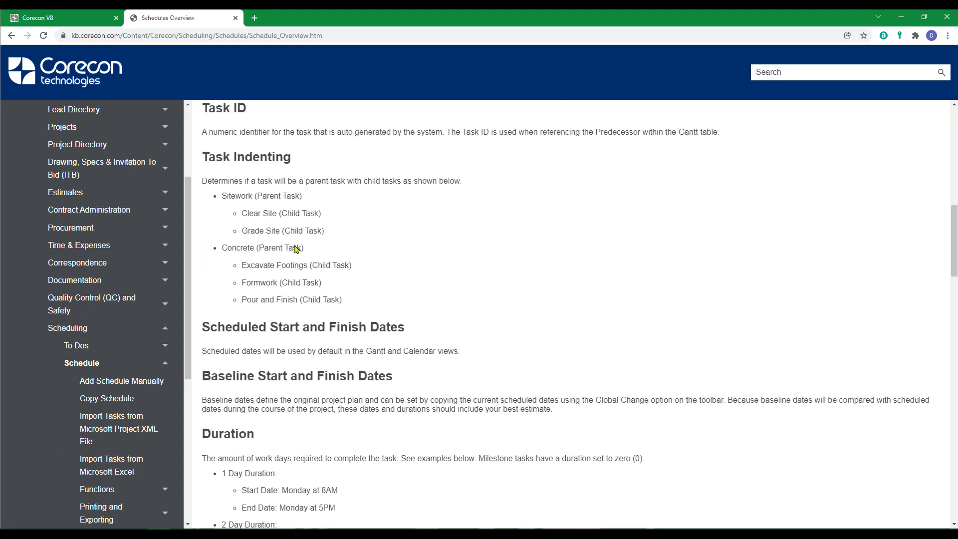
pyautogui.scroll(-5, 459, 296)
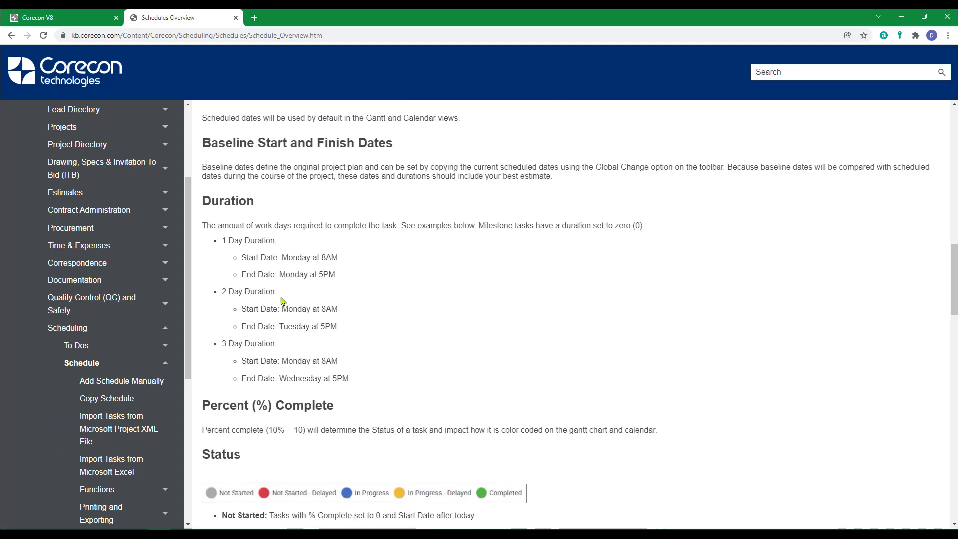
pyautogui.scroll(-7, 529, 329)
pyautogui.scroll(-2, 547, 339)
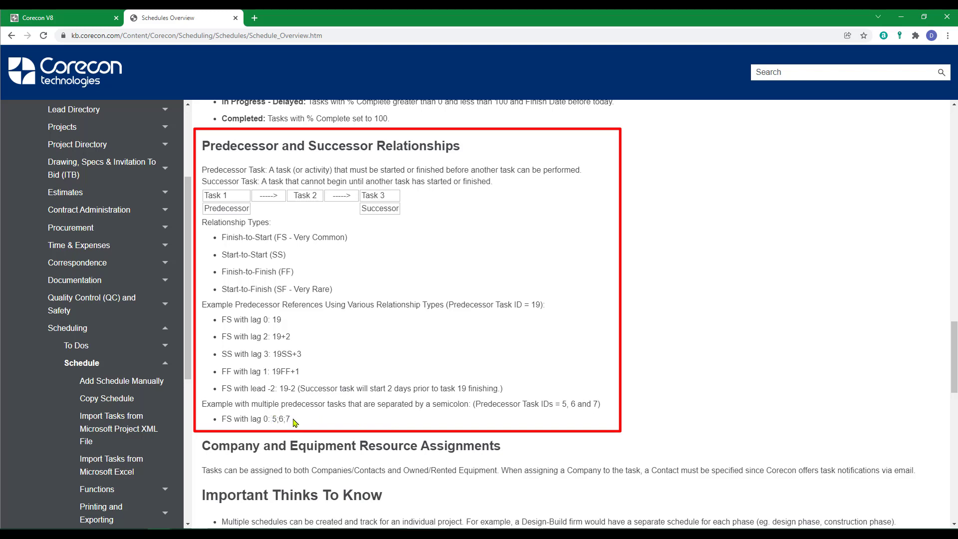
pyautogui.scroll(2, 321, 242)
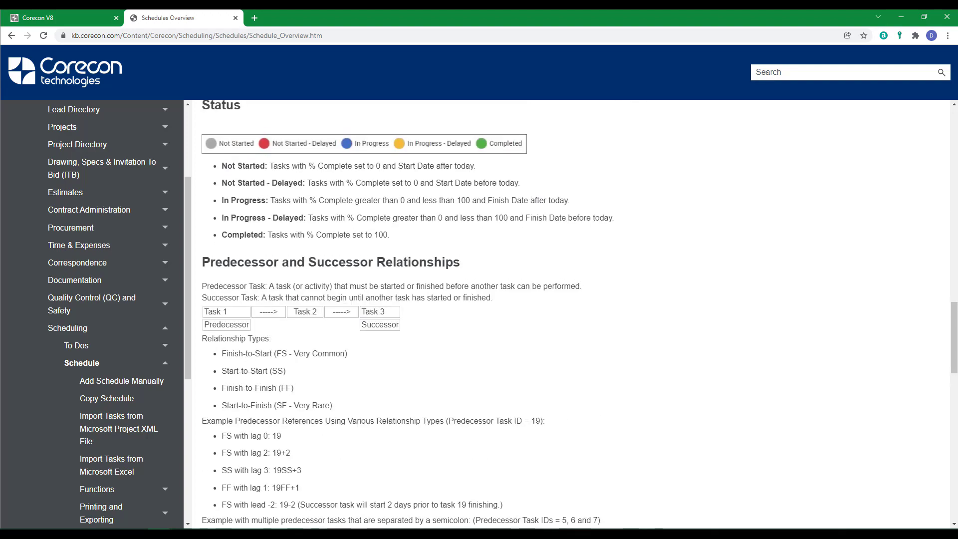
# - Switch back to the ImportScheduleTasks2022 workbook in Excel and look over the whole task list through the Closeout group
pyautogui.moveTo(0, 60); pyautogui.dragTo(414, 0)
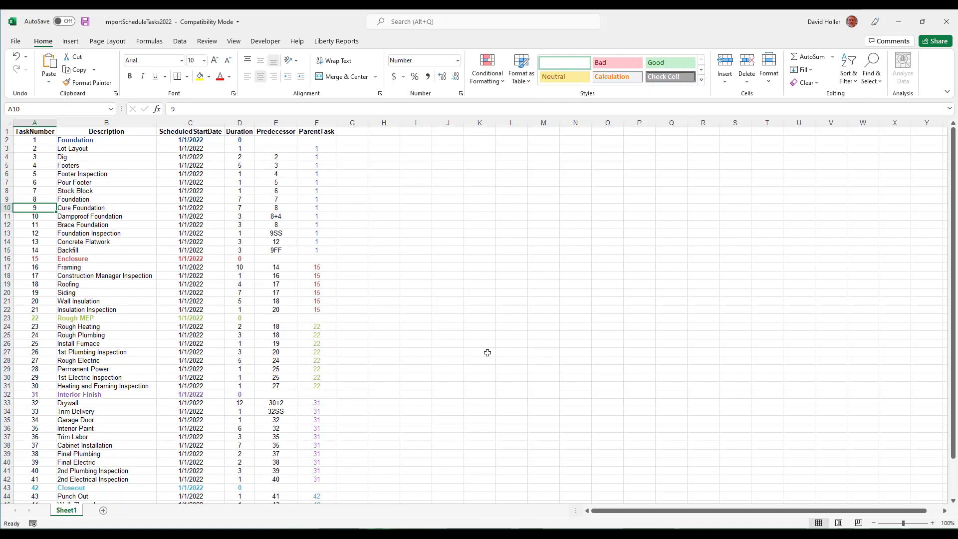
pyautogui.scroll(-5, 448, 356)
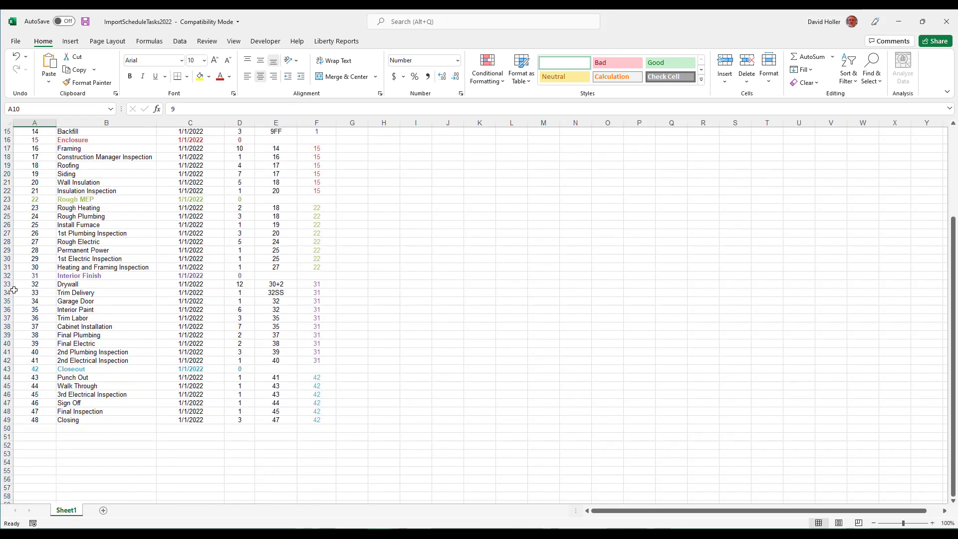
pyautogui.scroll(5, 407, 314)
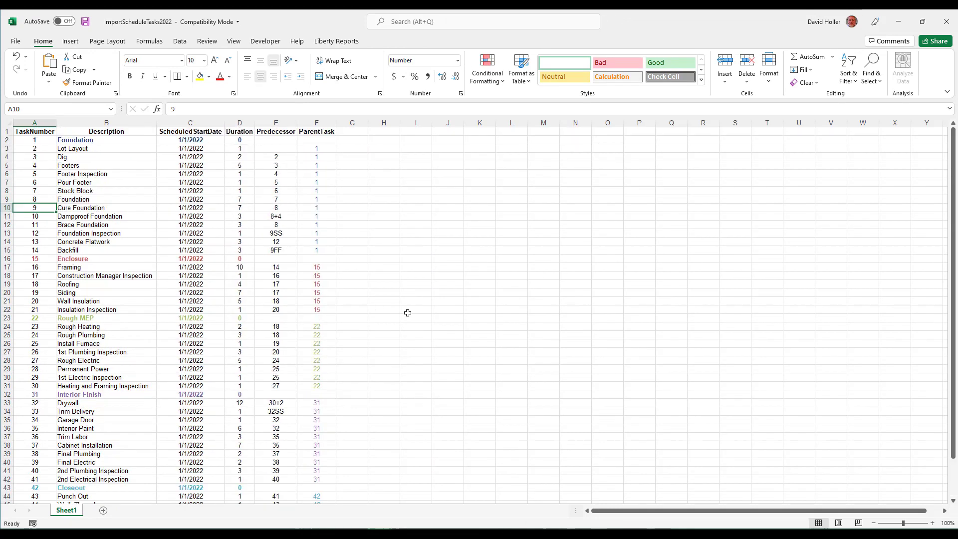
# - Save the ImportScheduleTasks2022 workbook in its current format despite the compatibility check, and close it
pyautogui.click(18, 45)
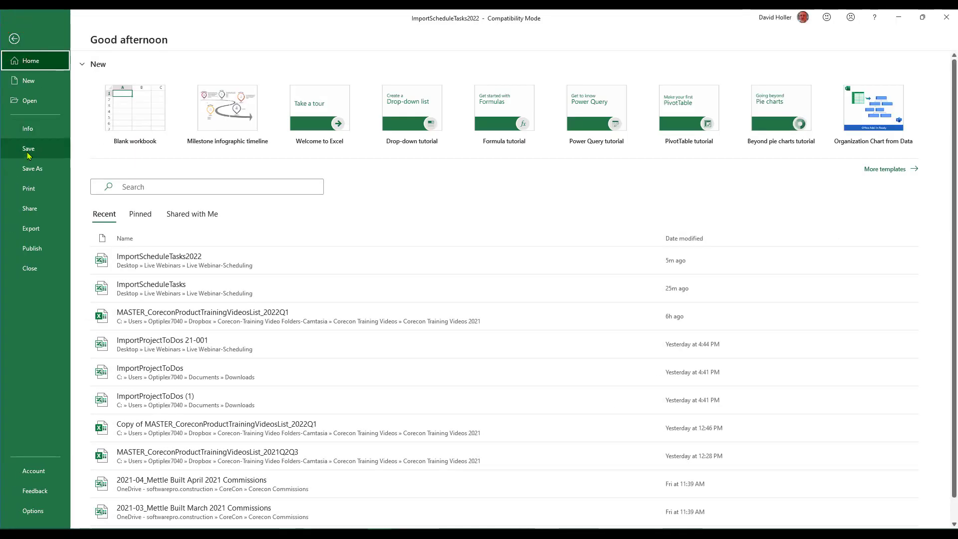
pyautogui.click(27, 152)
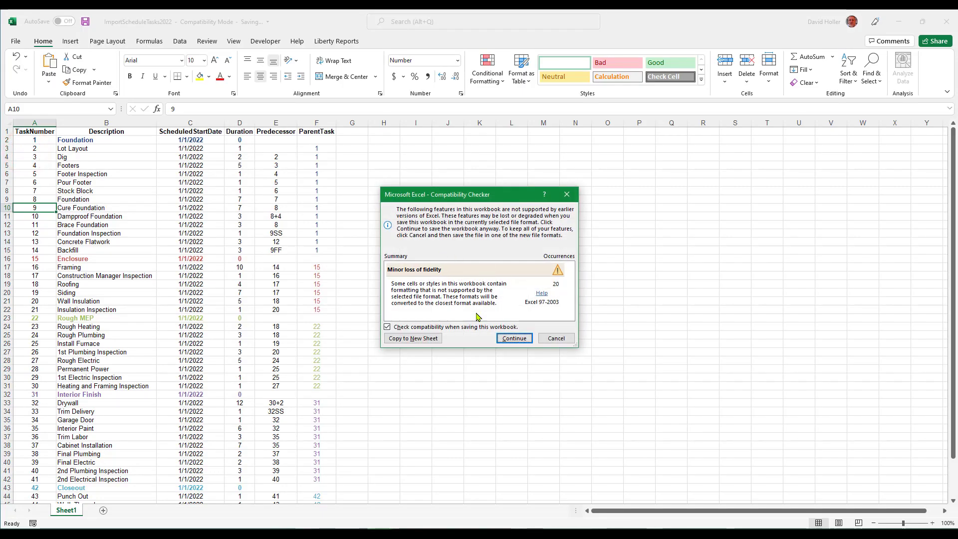
pyautogui.click(506, 340)
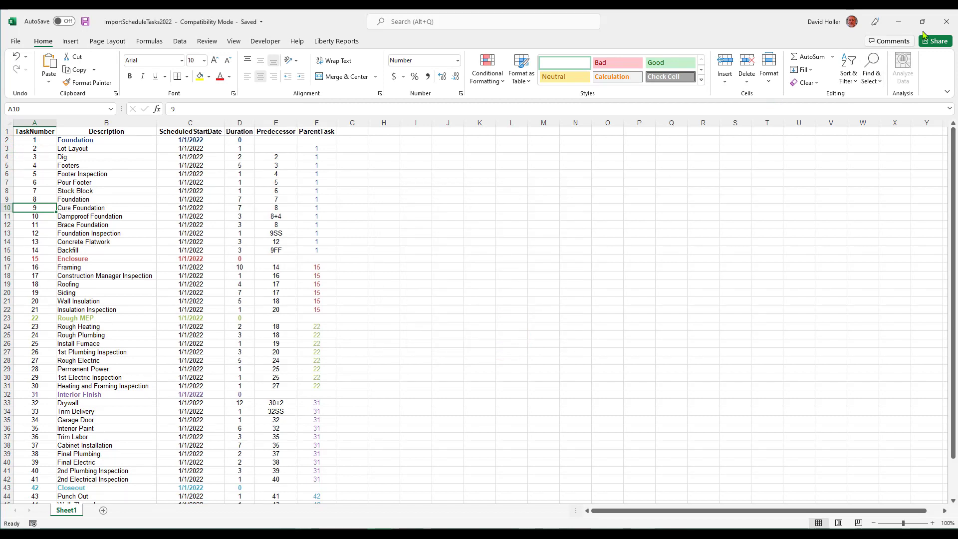
pyautogui.click(947, 21)
# - In Corecon, add a schedule to project 21-001 titled "New School Construction (Import from Excel)" with the M-F 2022 calendar
pyautogui.click(57, 18)
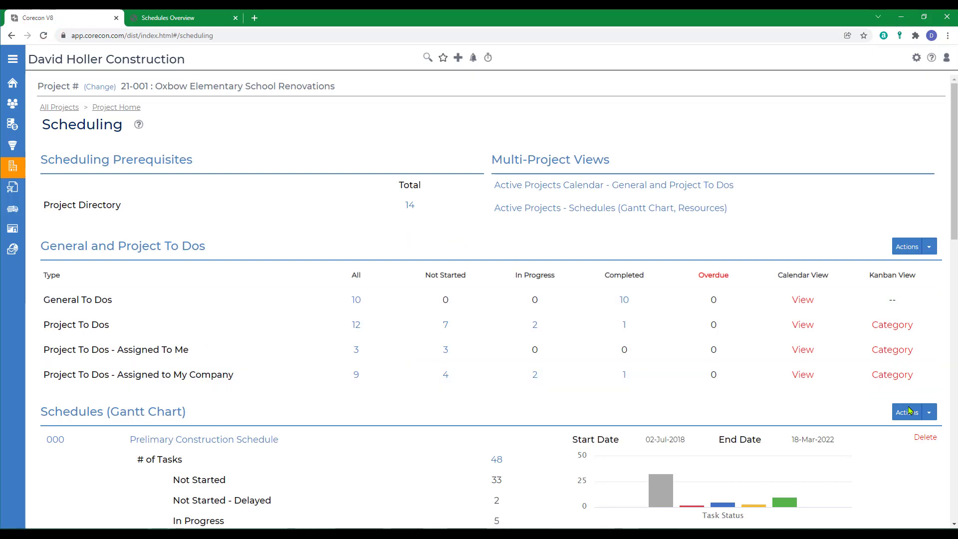
pyautogui.click(929, 412)
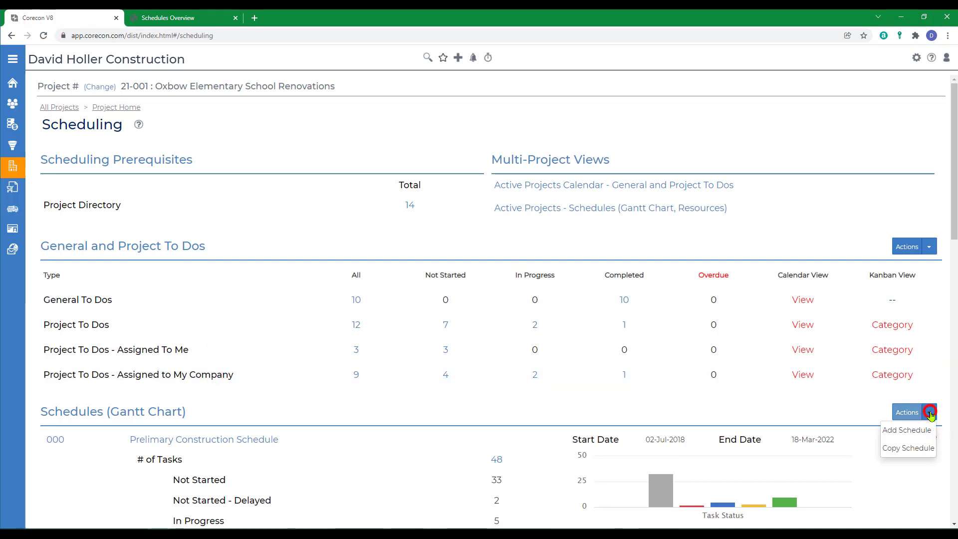
pyautogui.click(907, 432)
pyautogui.click(321, 211)
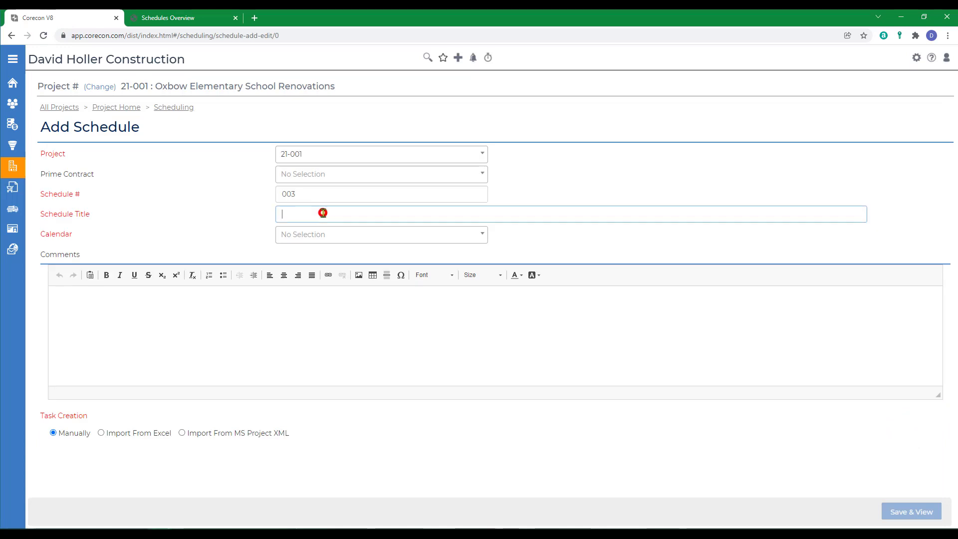
pyautogui.write('New Sc')
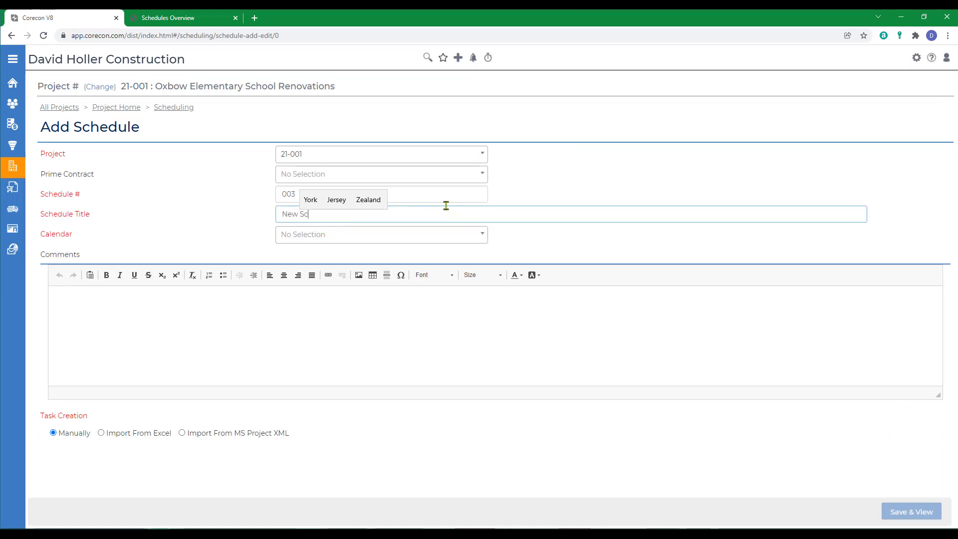
pyautogui.write('hool Construction (Import')
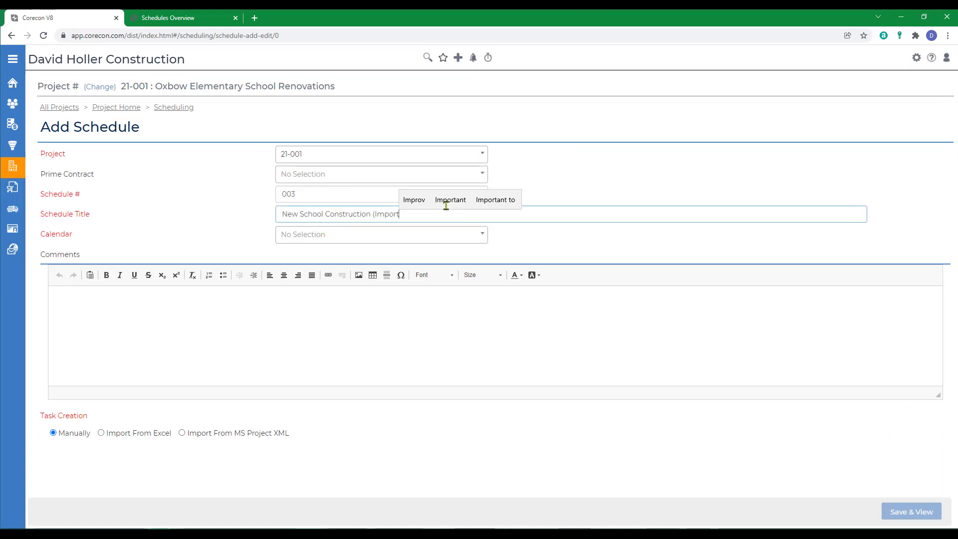
pyautogui.write(' from Excel)')
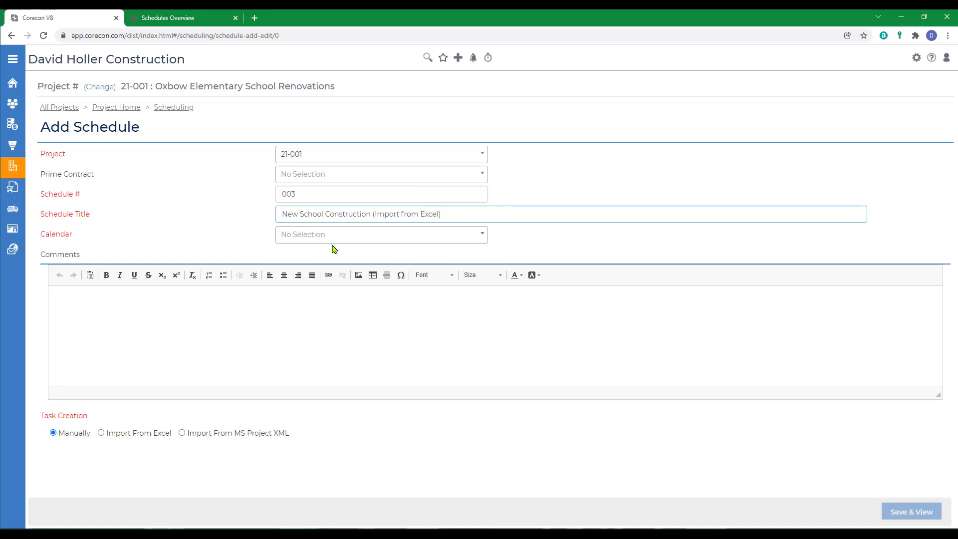
pyautogui.click(319, 234)
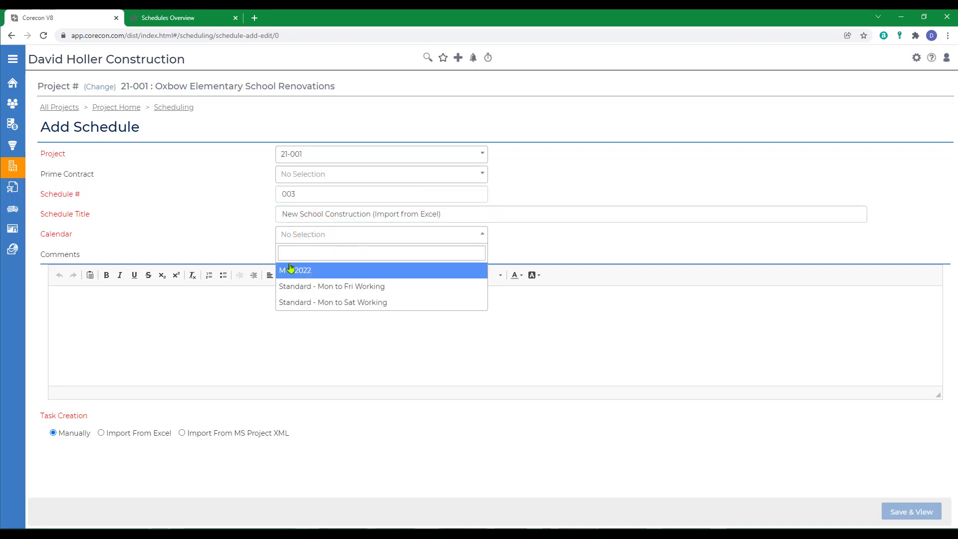
pyautogui.click(294, 270)
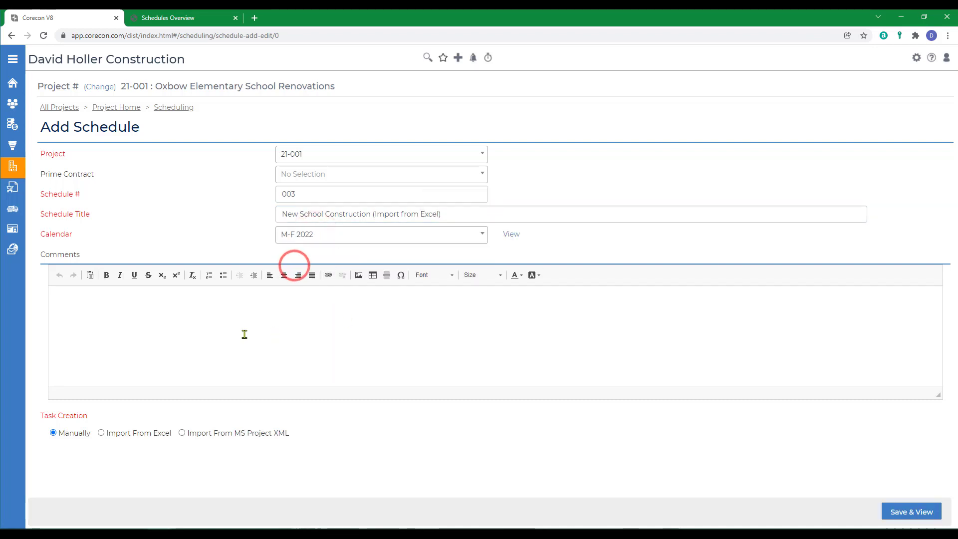
# - Set task creation to Import From Excel using the ImportScheduleTasks2022 file, and save and view the schedule
pyautogui.click(102, 433)
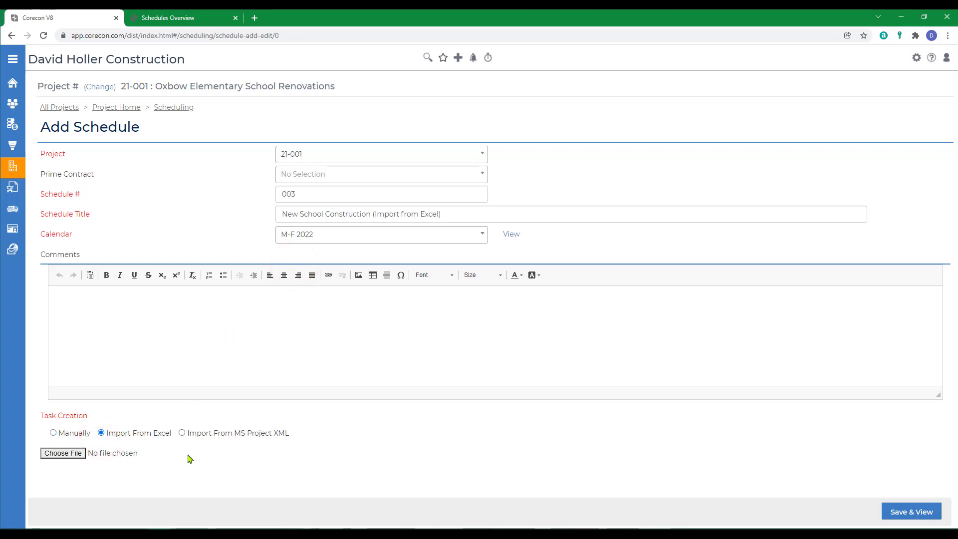
pyautogui.click(76, 454)
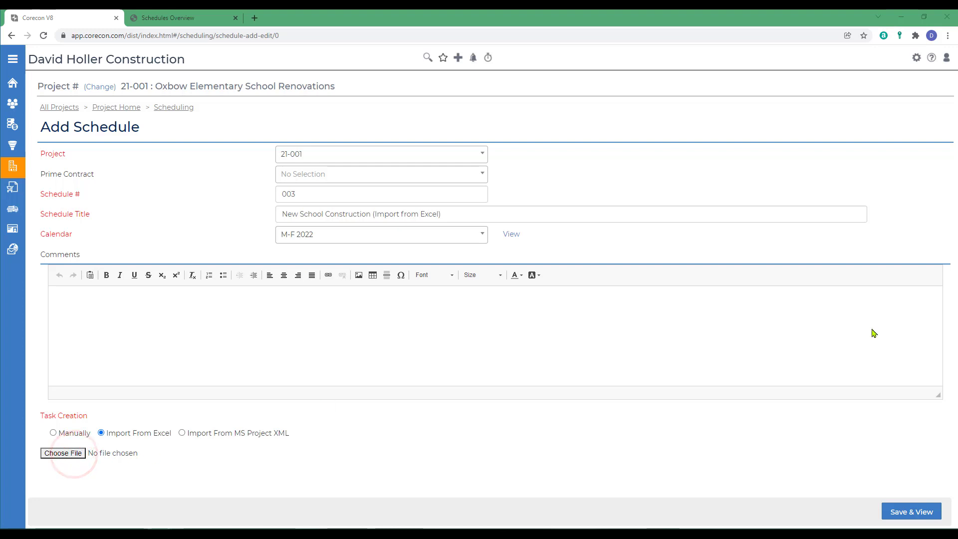
pyautogui.click(85, 82)
pyautogui.click(875, 335)
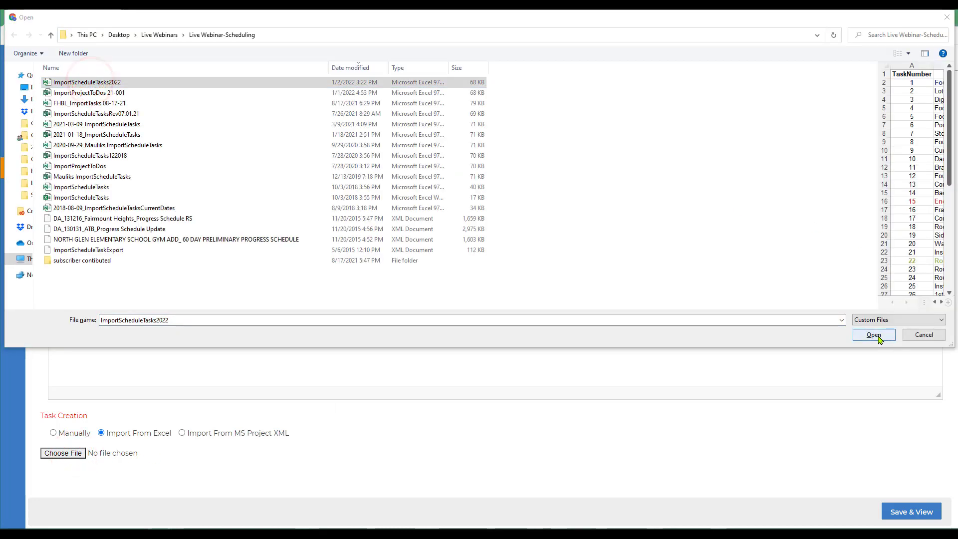
pyautogui.click(902, 513)
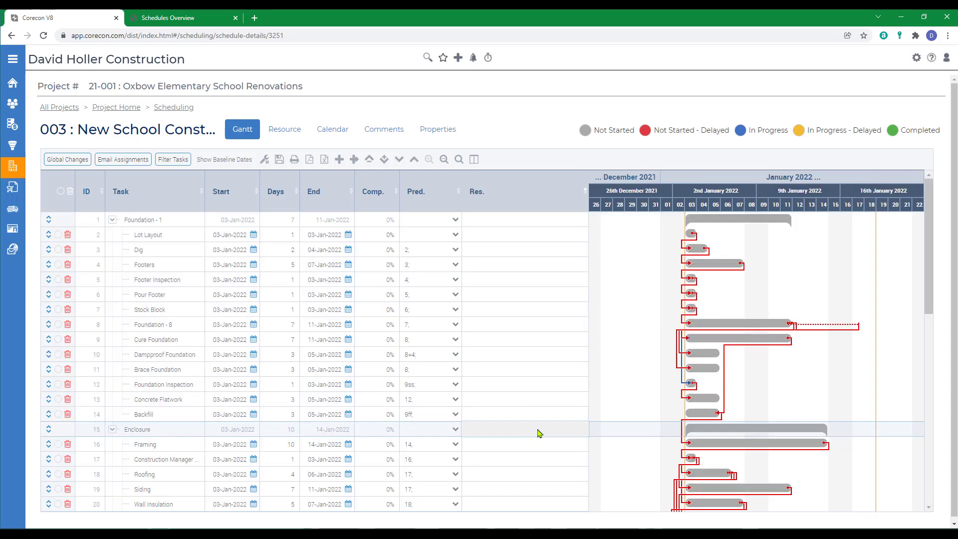
# - Set the Lot Layout task's start date to 27-Dec-2021, move its dependent tasks accordingly, and review the rescheduled tasks
pyautogui.click(253, 238)
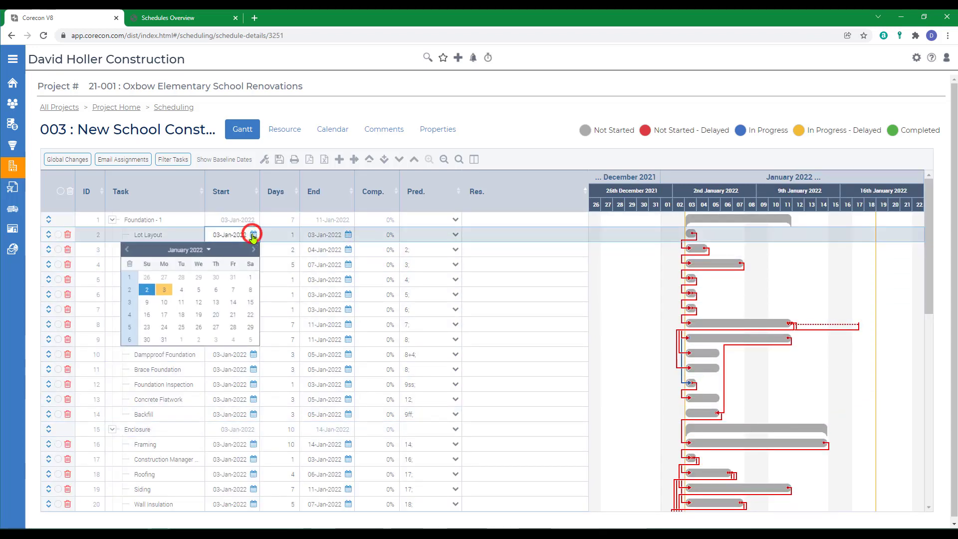
pyautogui.click(158, 279)
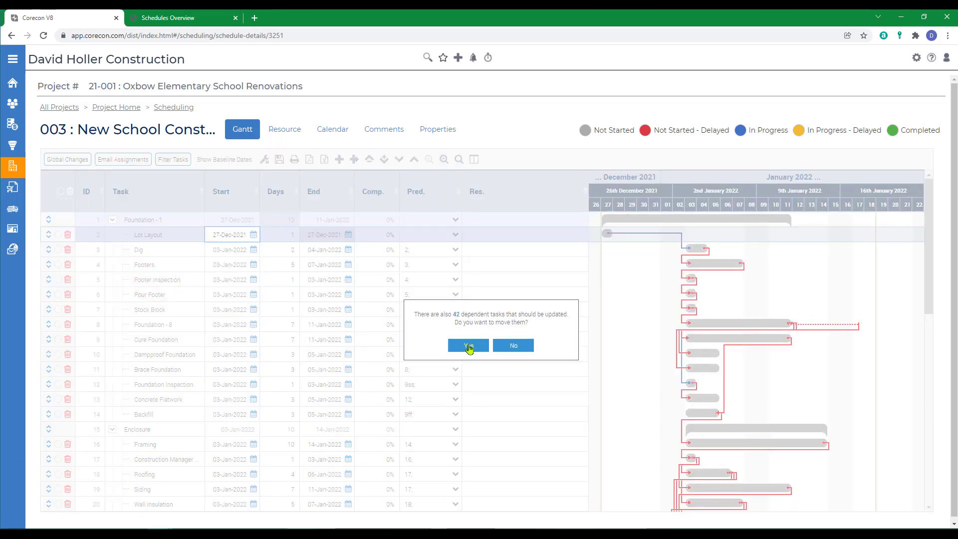
pyautogui.click(468, 346)
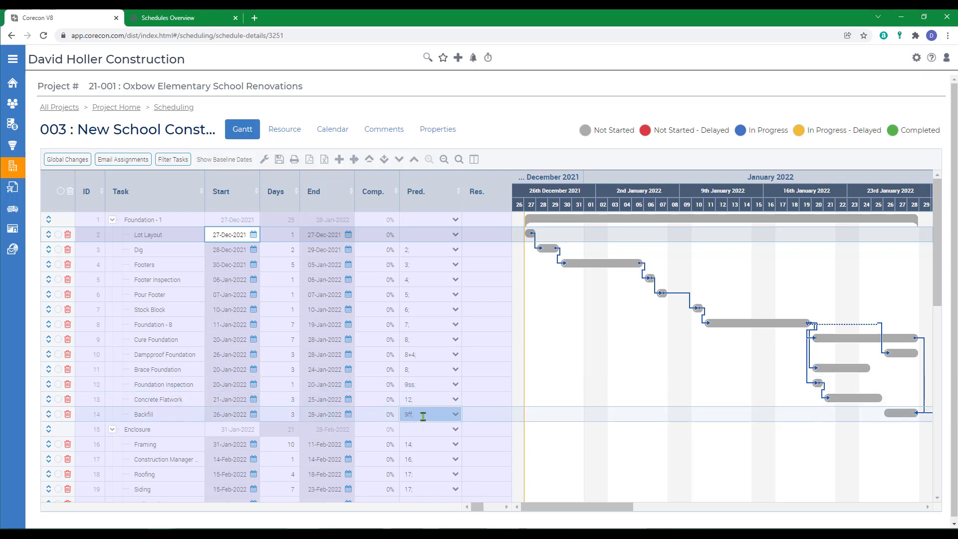
pyautogui.scroll(-2, 428, 425)
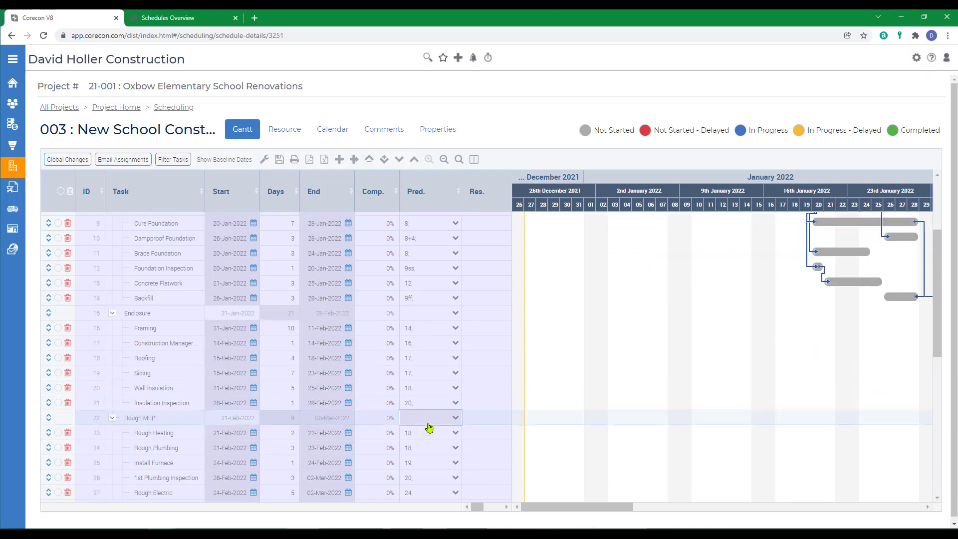
# - Save the New School Construction (Import from Excel) schedule and review its summary on the project's Scheduling page
pyautogui.click(280, 161)
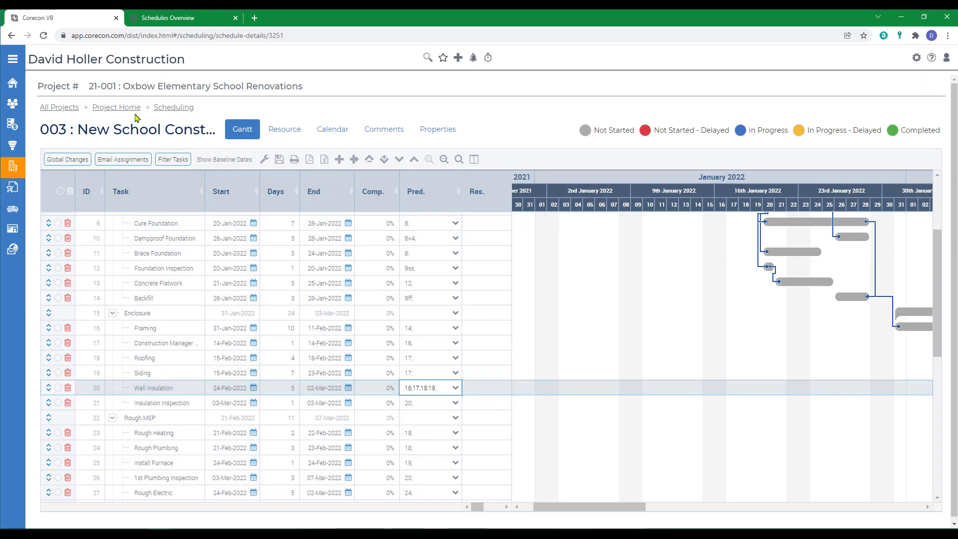
pyautogui.click(164, 108)
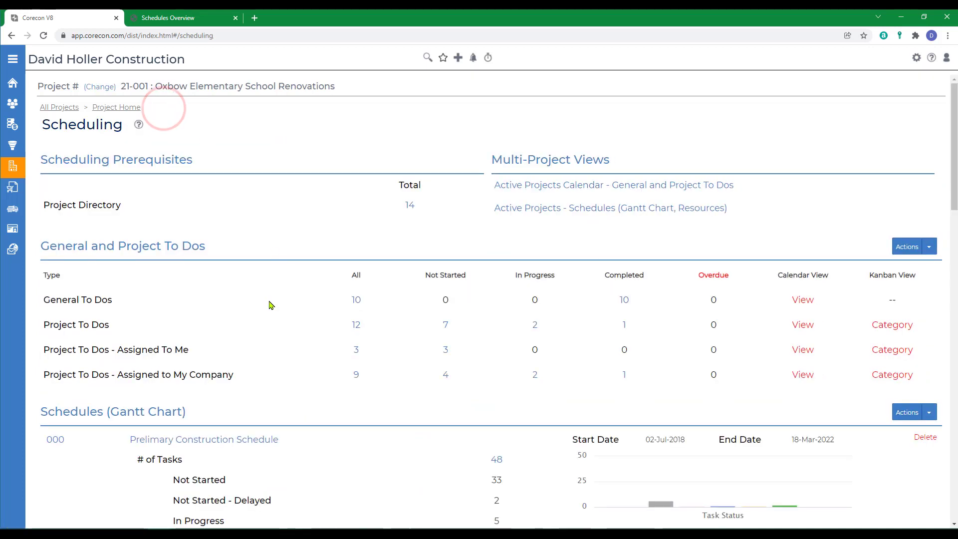
pyautogui.scroll(-5, 270, 311)
pyautogui.scroll(-5, 269, 310)
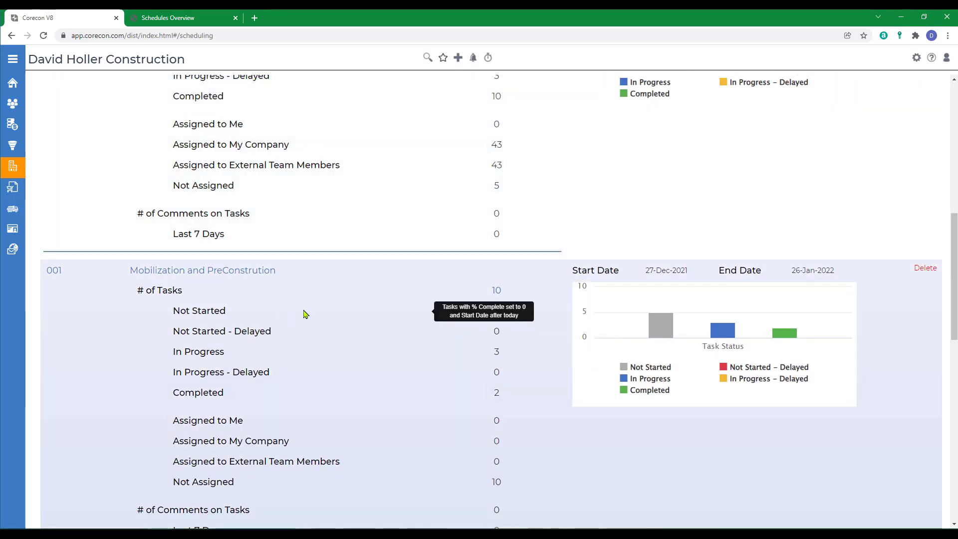
pyautogui.scroll(-5, 305, 313)
pyautogui.scroll(-6, 307, 313)
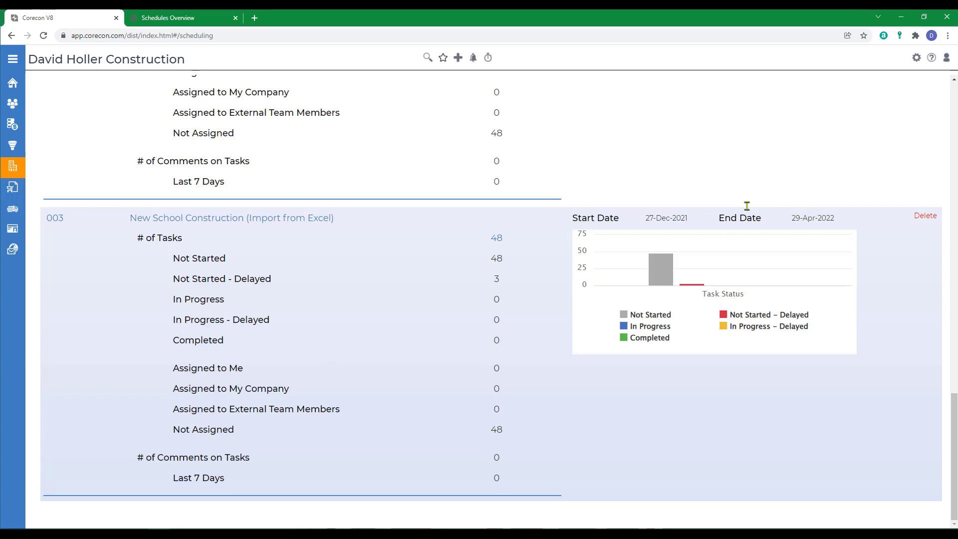
# - Add a schedule to project 21-001 titled "New School Construction (from XML)" with the M-F 2022 calendar
pyautogui.scroll(14, 748, 206)
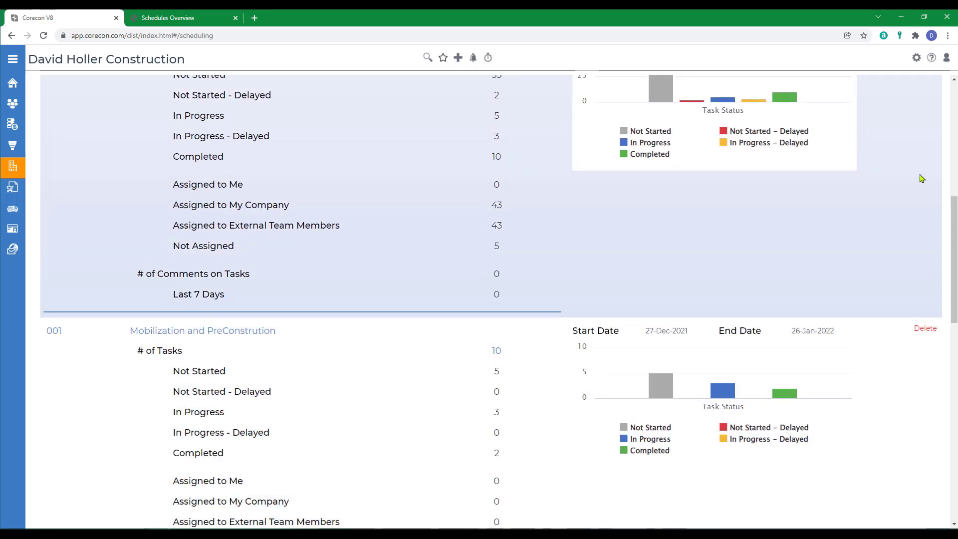
pyautogui.scroll(2, 922, 179)
pyautogui.click(928, 117)
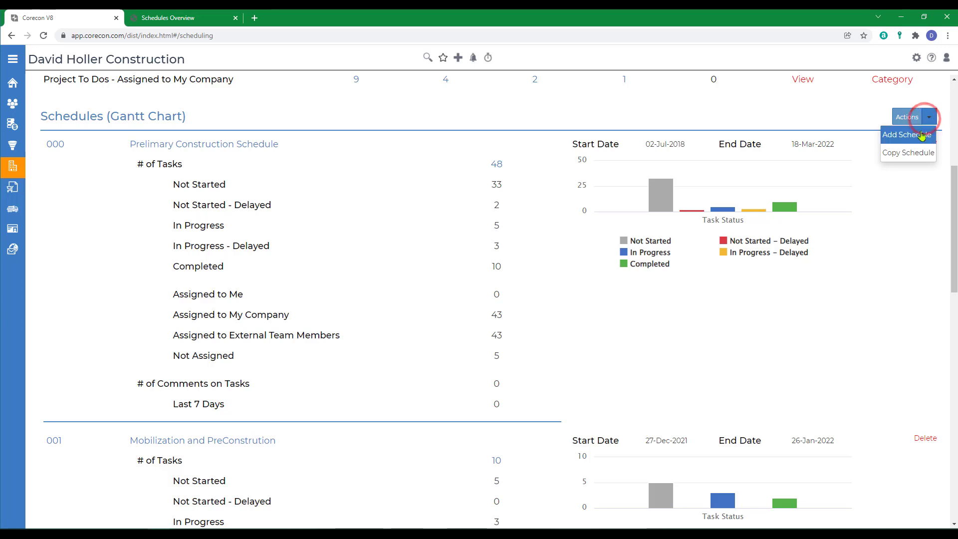
pyautogui.click(898, 136)
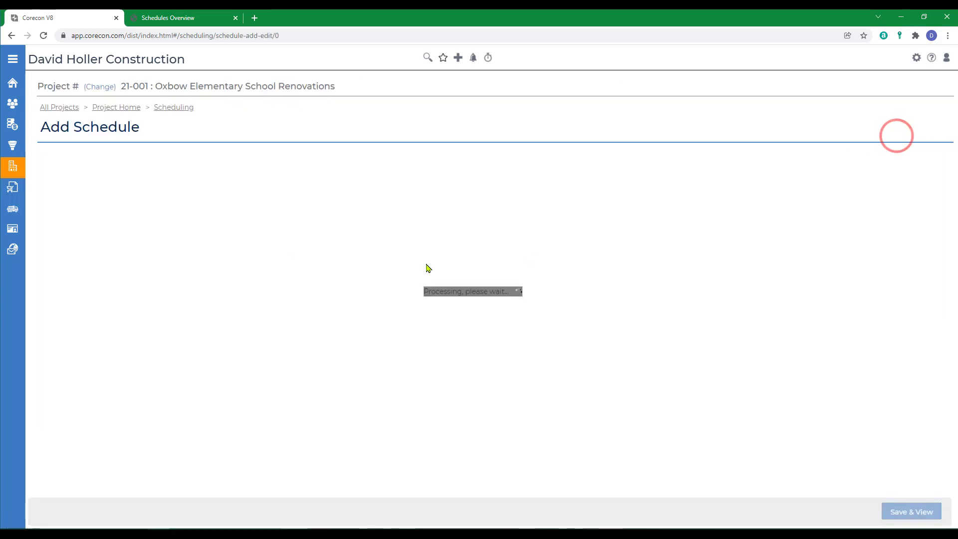
pyautogui.click(316, 176)
pyautogui.click(288, 219)
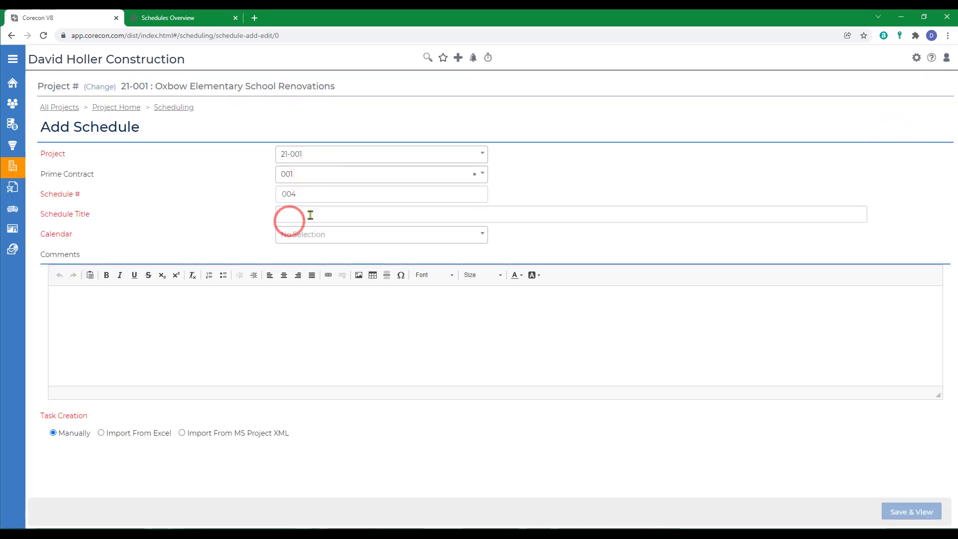
pyautogui.click(308, 214)
pyautogui.write('N')
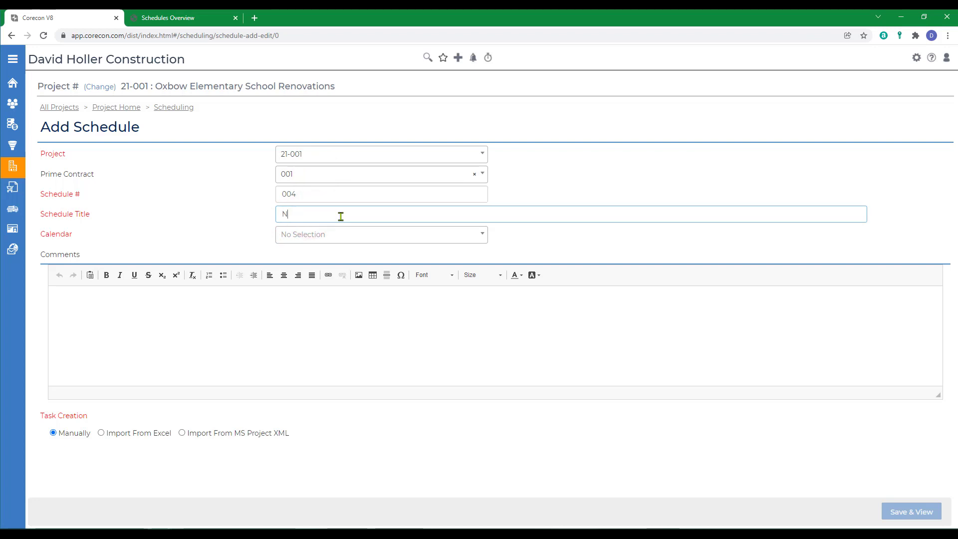
pyautogui.write('ew School Constructio')
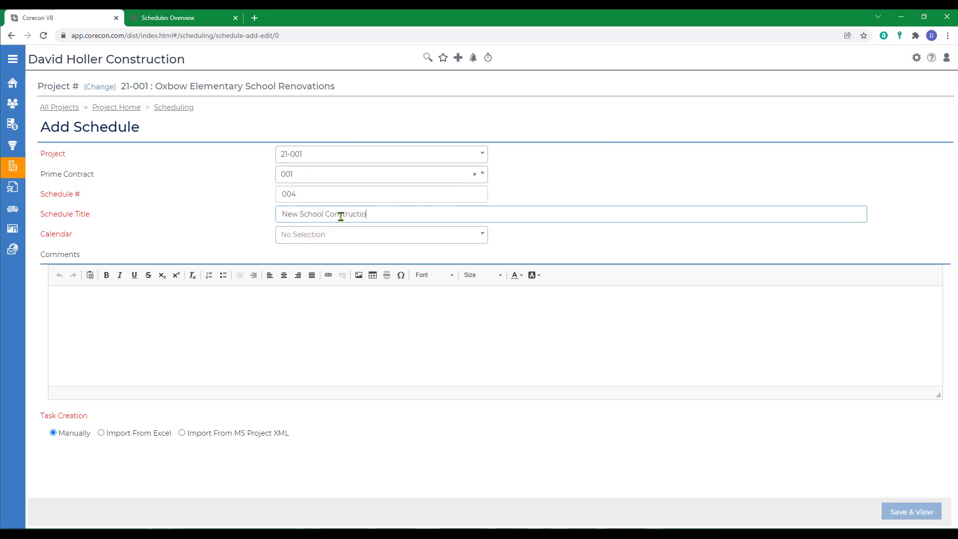
pyautogui.write('n (from XML)')
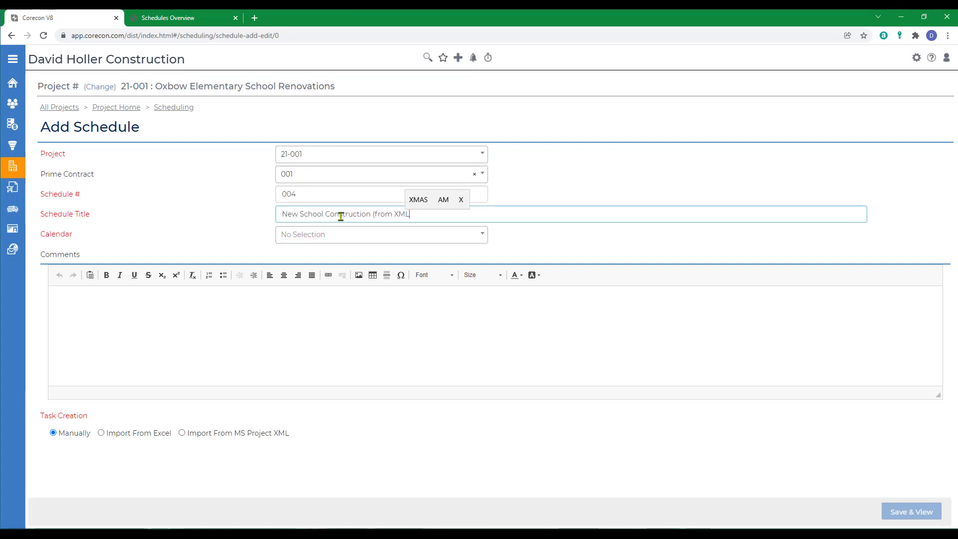
pyautogui.click(322, 239)
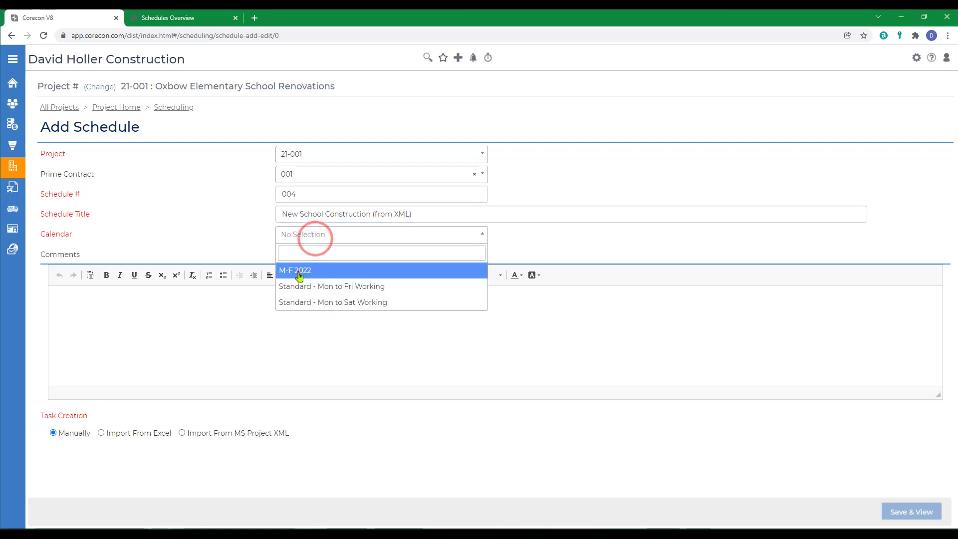
pyautogui.click(299, 274)
# - Set task creation to Import From MS Project XML using the ImportScheduleTaskExport file, and save and view the schedule
pyautogui.click(181, 433)
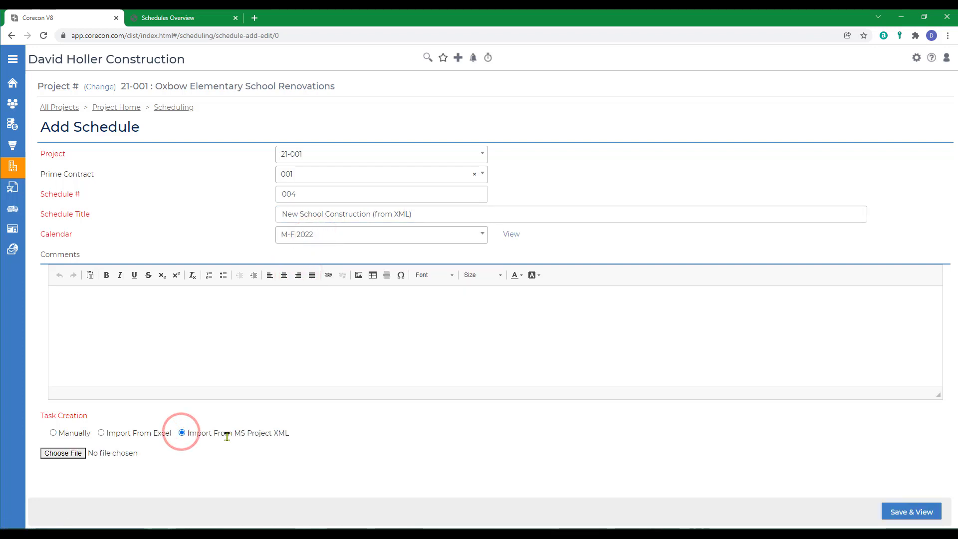
pyautogui.click(65, 455)
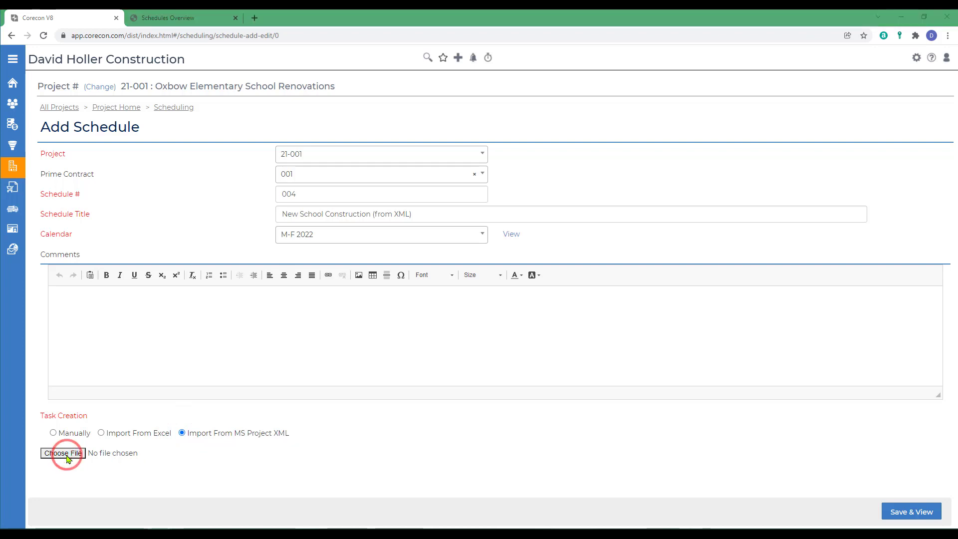
pyautogui.click(77, 247)
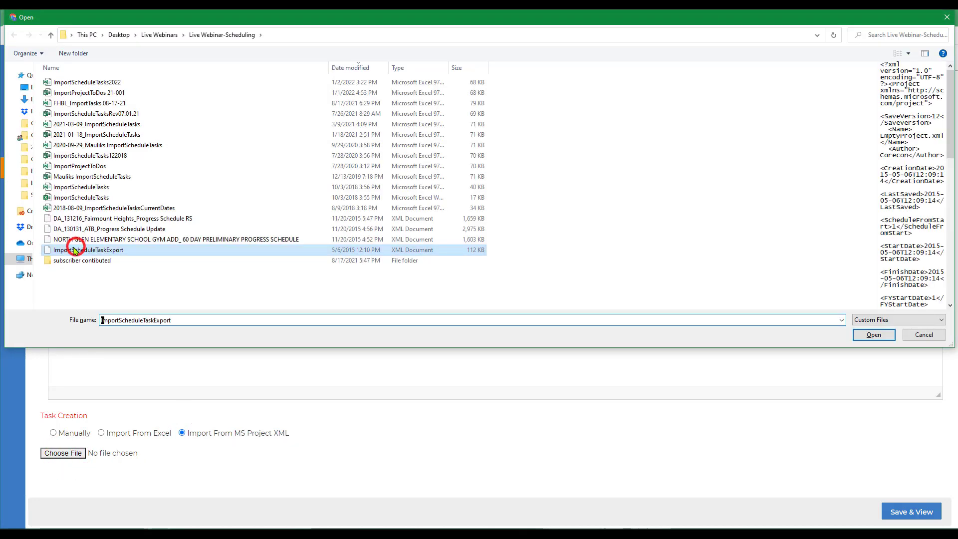
pyautogui.click(877, 335)
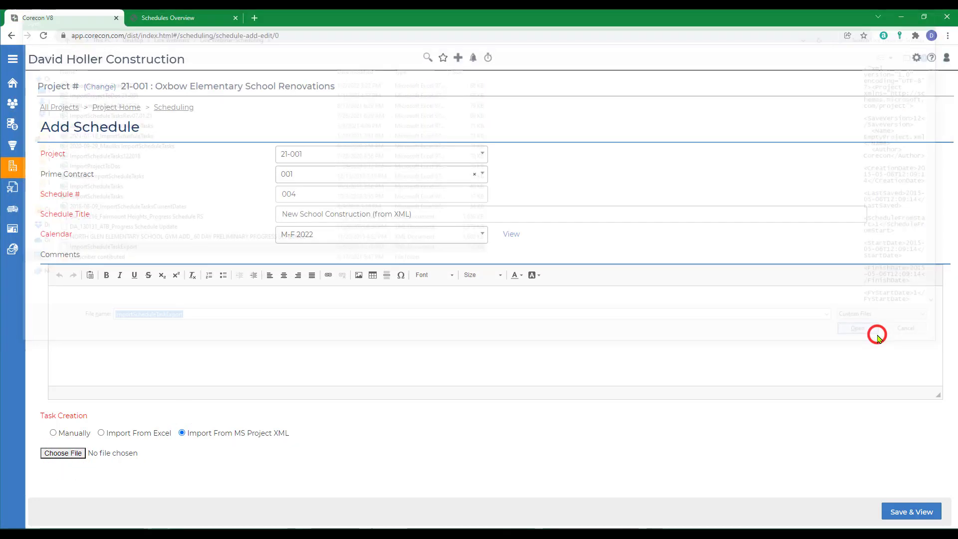
pyautogui.click(910, 512)
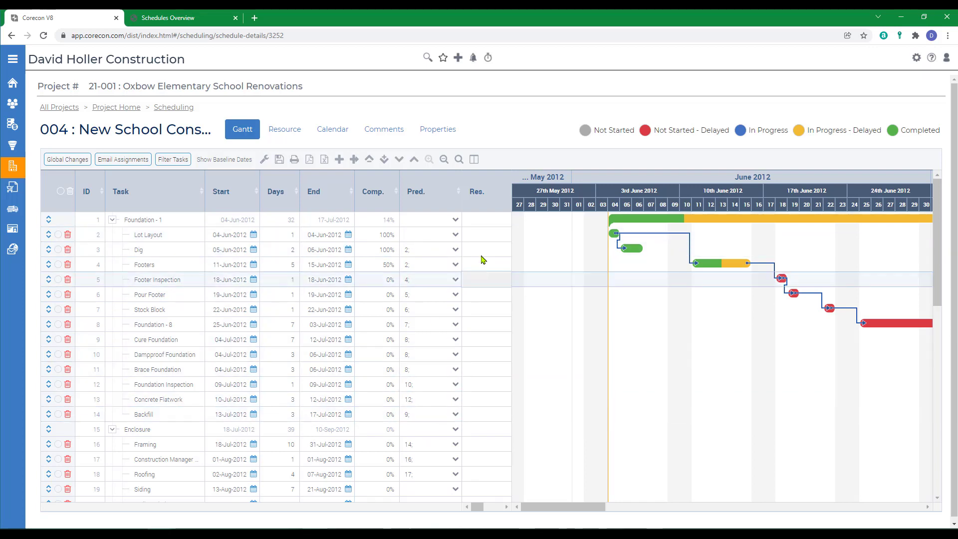
# - Save the imported New School Construction (from XML) schedule from its Gantt view
pyautogui.click(289, 248)
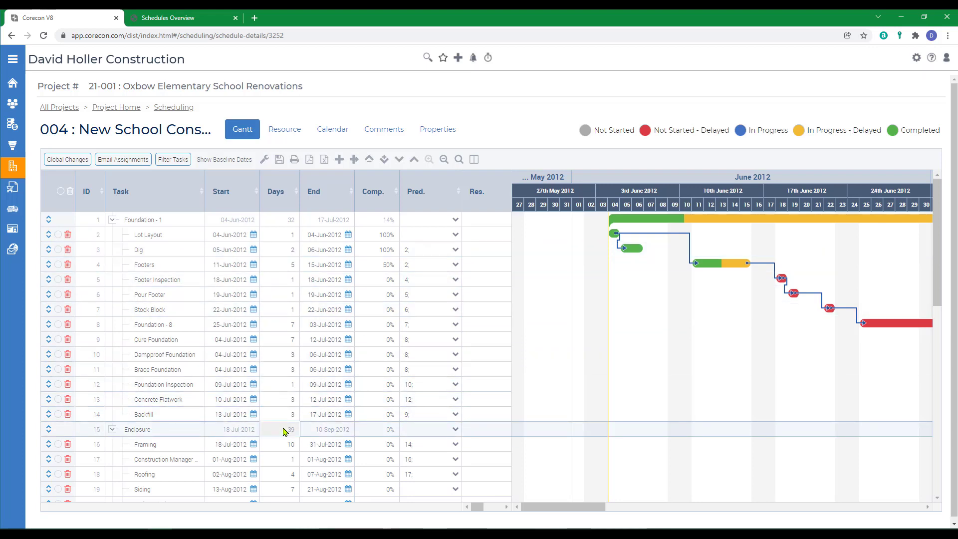
pyautogui.click(279, 159)
pyautogui.click(565, 90)
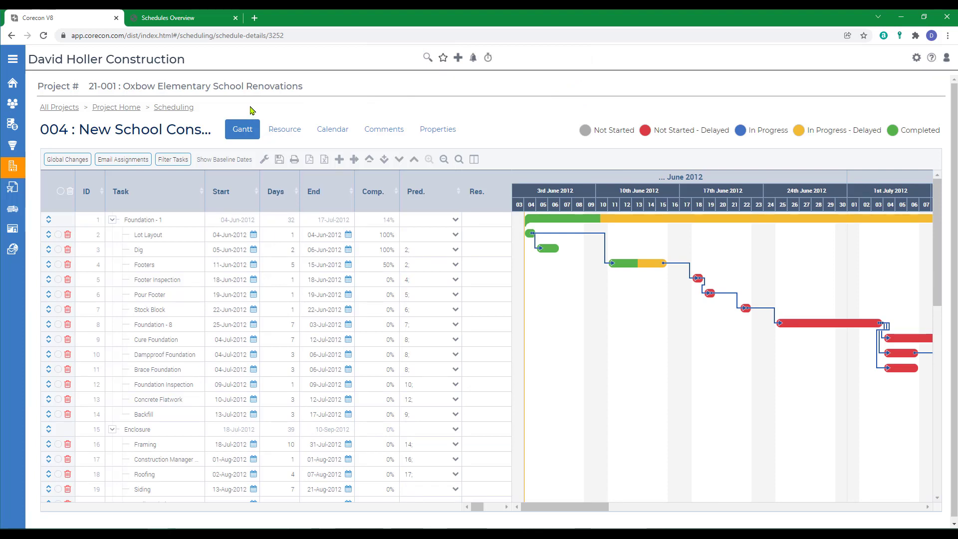
# - Open the Scheduling Resource Center in the Corecon knowledge base and examine the options to create schedules
pyautogui.click(931, 57)
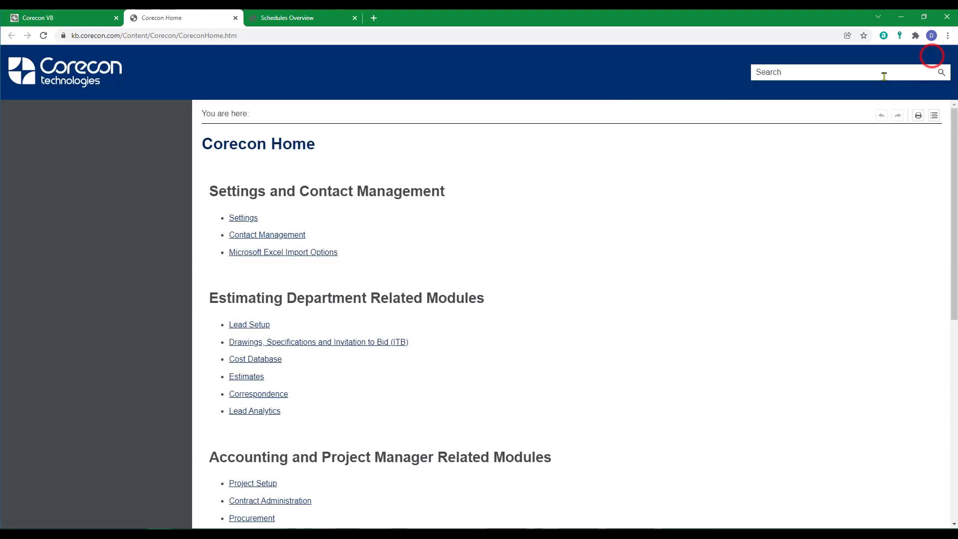
pyautogui.click(71, 218)
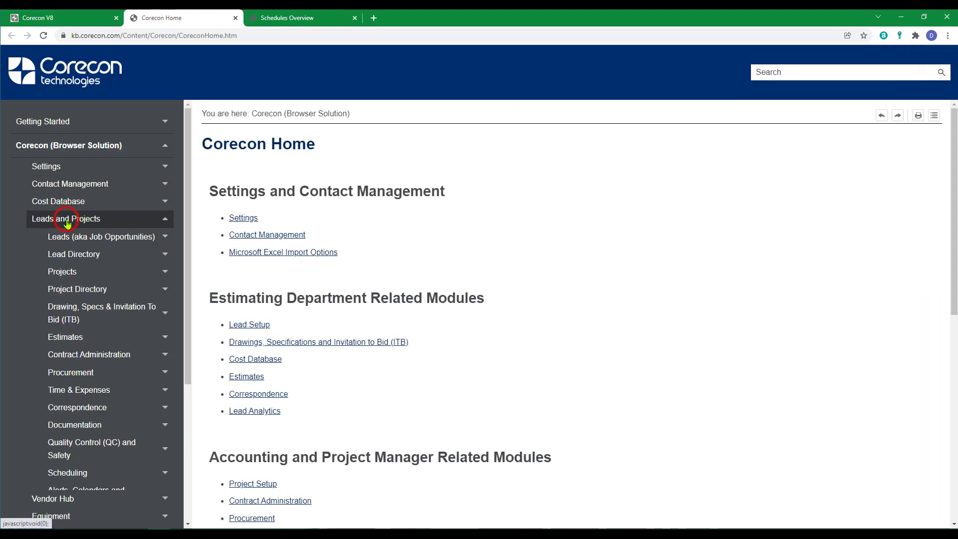
pyautogui.scroll(-5, 77, 235)
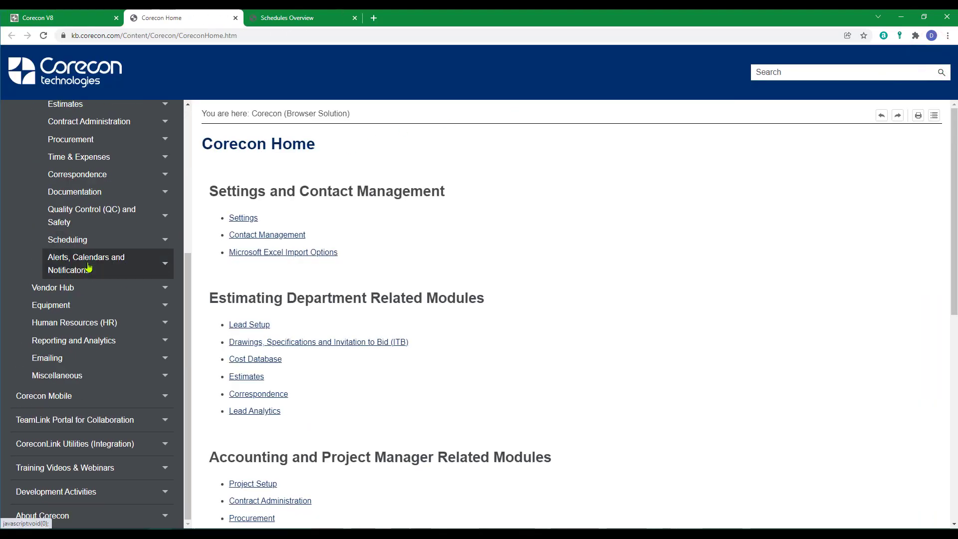
pyautogui.click(72, 239)
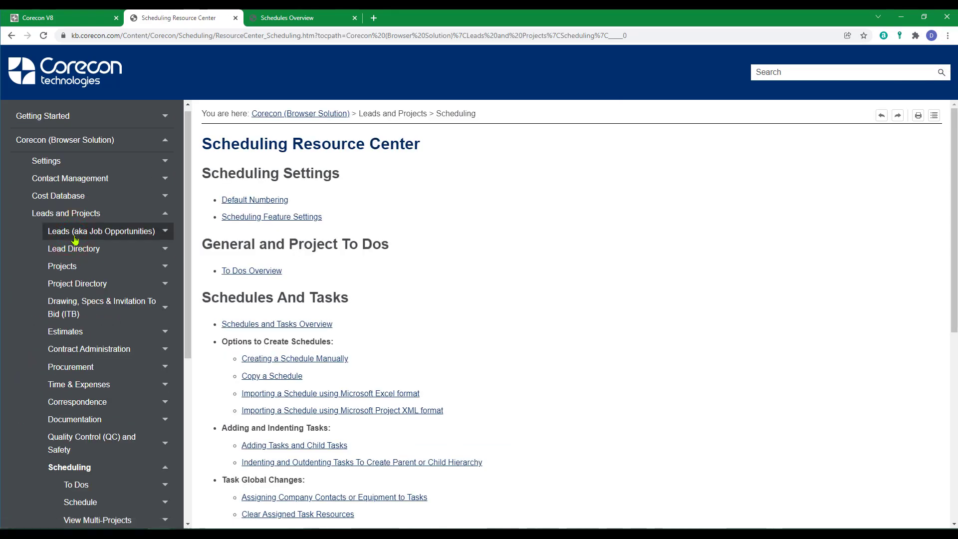
pyautogui.scroll(-2, 263, 276)
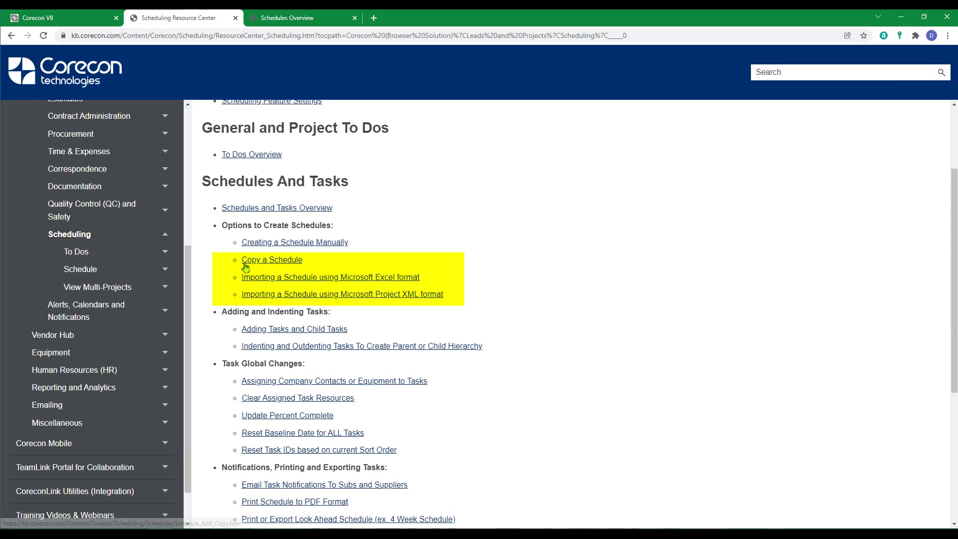